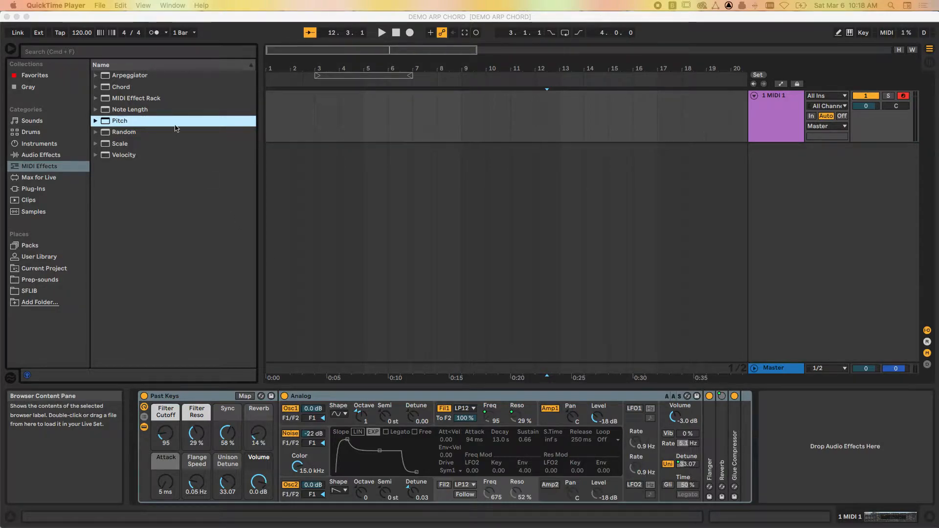
- Load the default Chord MIDI effect onto the MIDI track, ahead of the Past Keys instrument
click(97, 92)
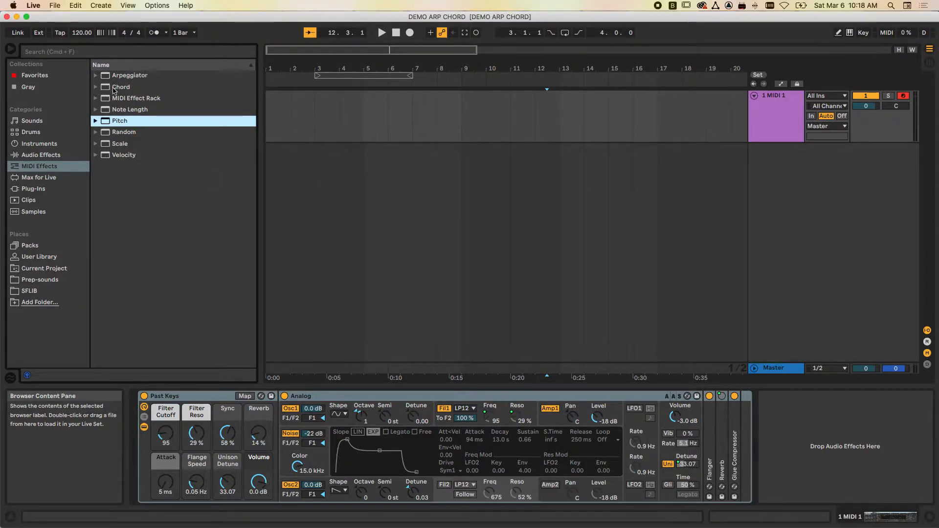
click(40, 166)
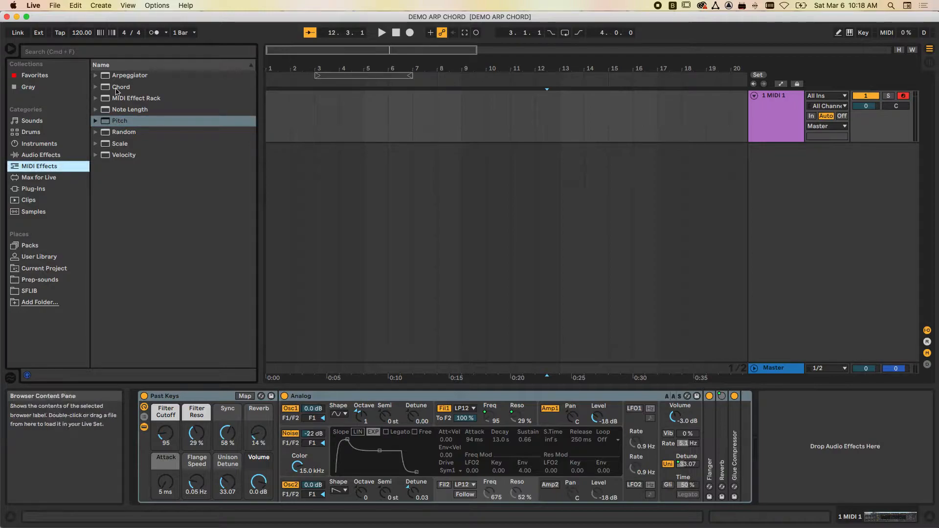
click(97, 88)
click(95, 87)
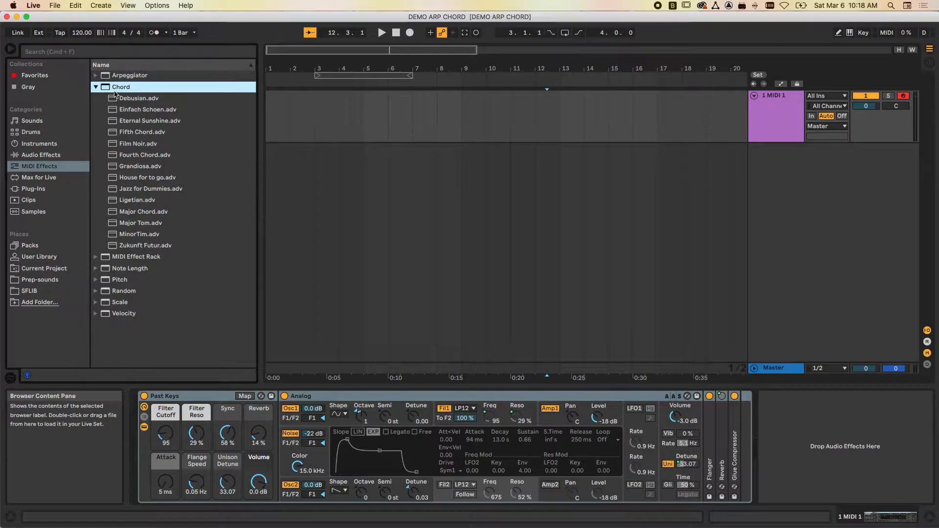
drag(102, 88, 146, 430)
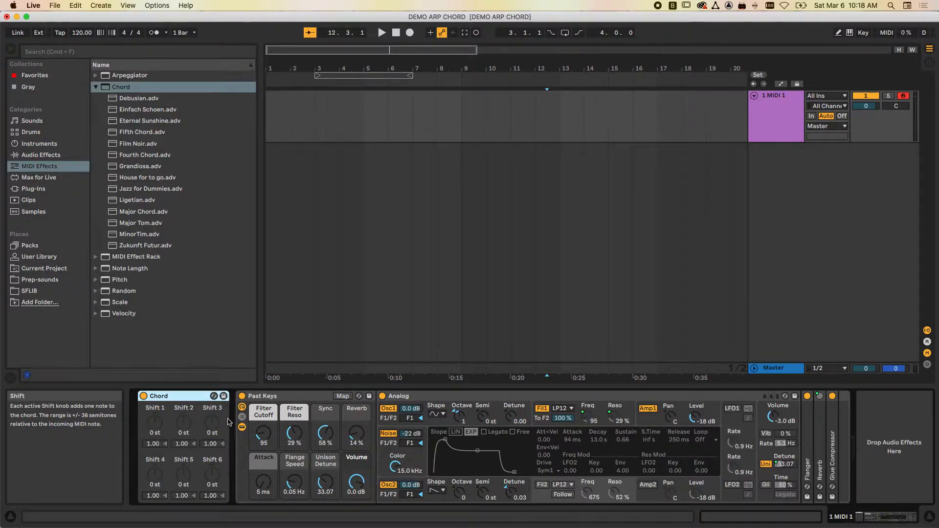
click(157, 422)
drag(157, 422, 156, 413)
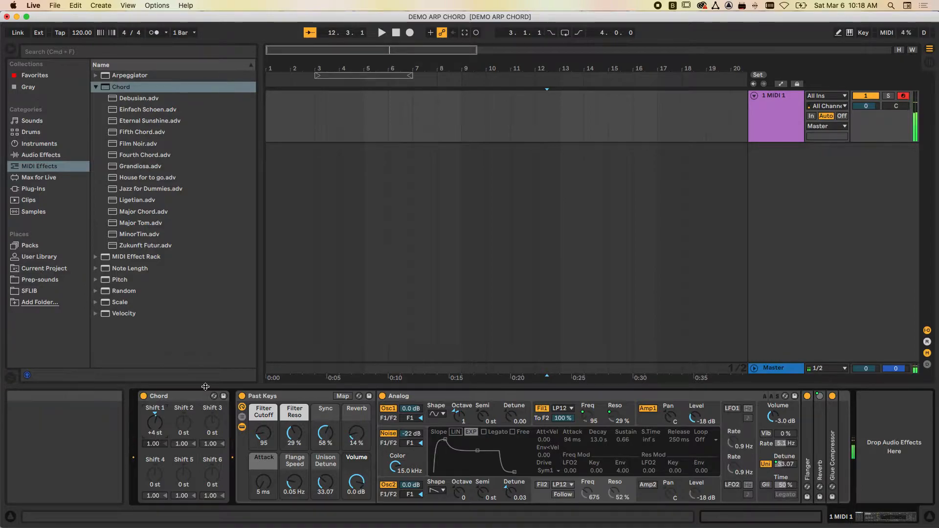
click(156, 417)
key(Delete)
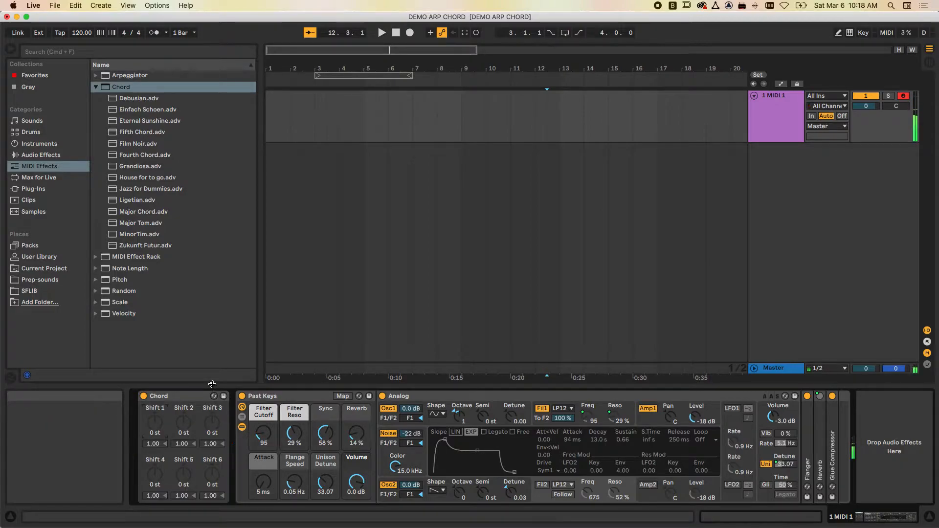
- Set the Chord device's Shift 1 to +4, Shift 2 to +7, Shift 3 to +10, Shift 4 to +14 and Shift 5 to +6 semitones
drag(155, 422, 155, 420)
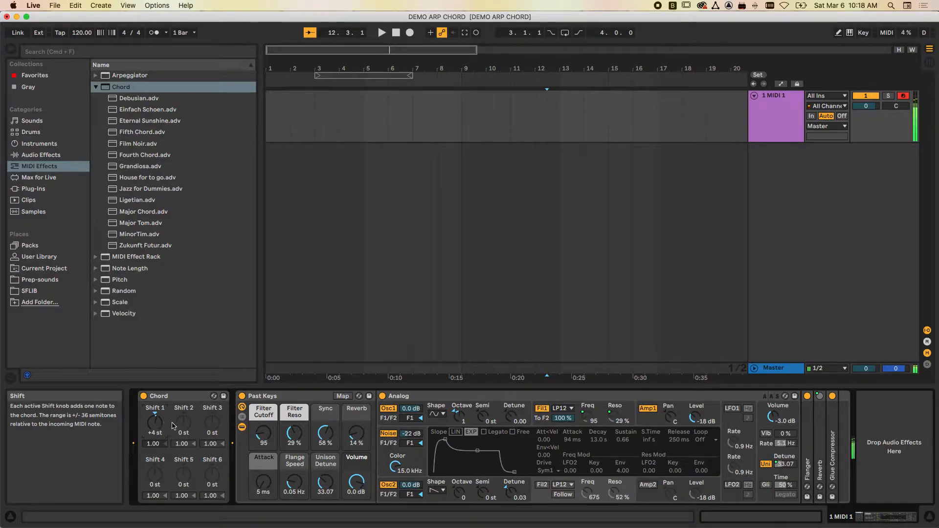
drag(183, 422, 184, 417)
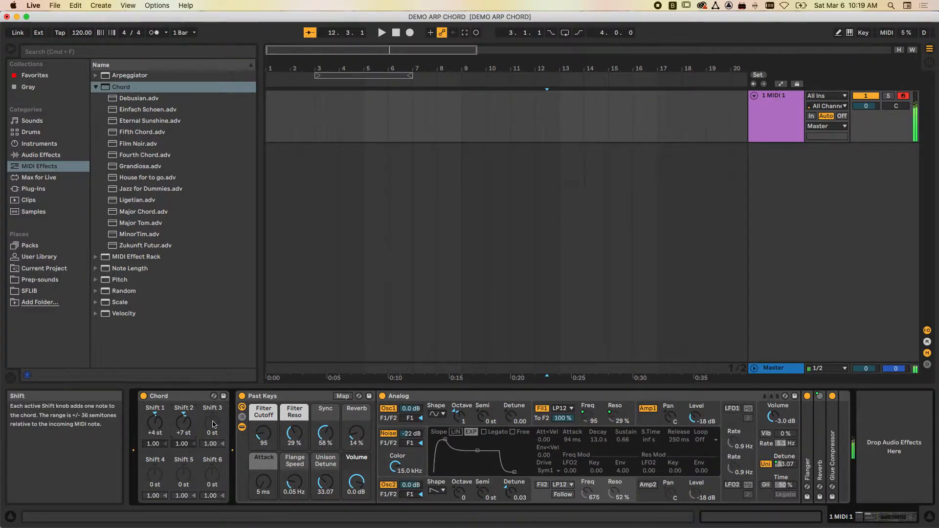
drag(212, 422, 212, 412)
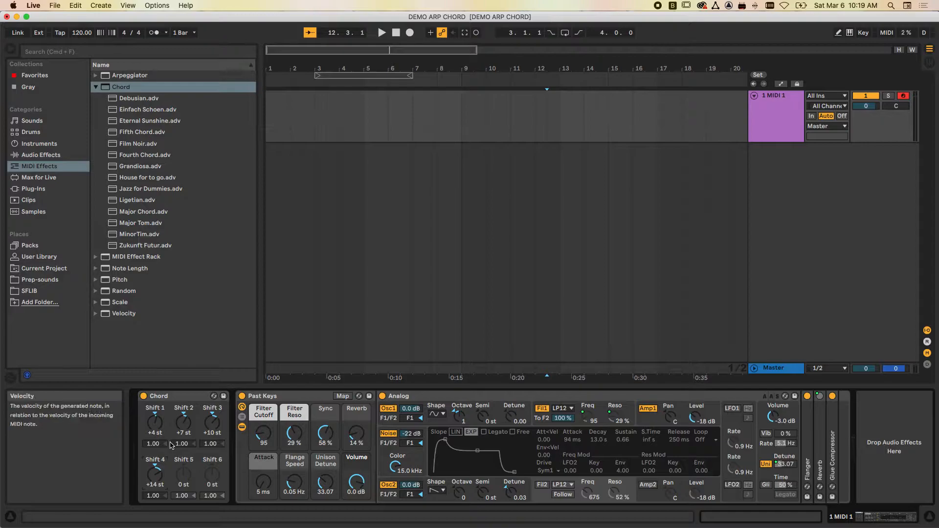
drag(183, 473, 183, 465)
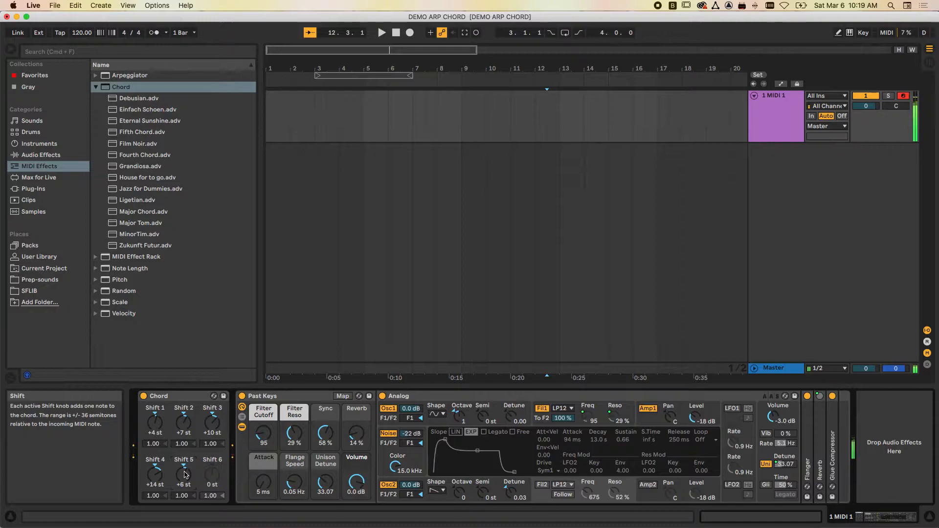
- Save the Chord device's settings as a preset named Dom7 #4 add9
click(186, 399)
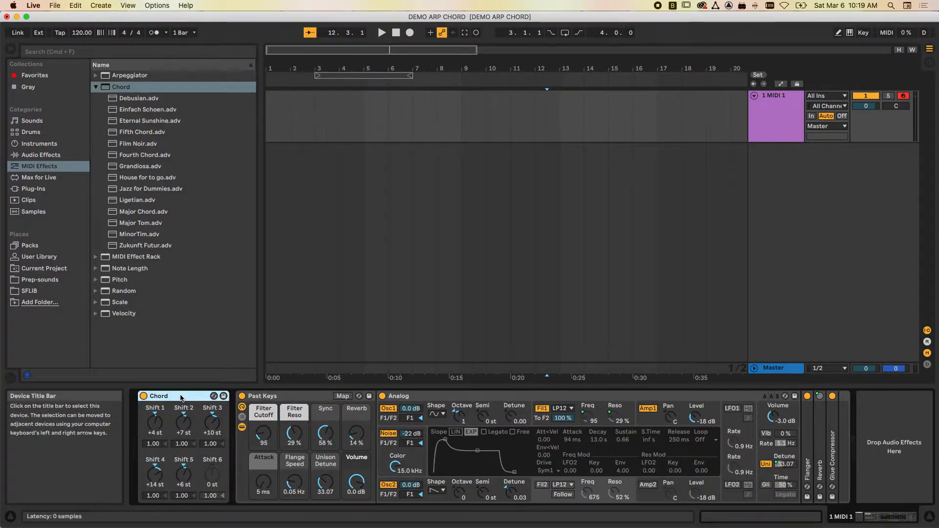
click(224, 396)
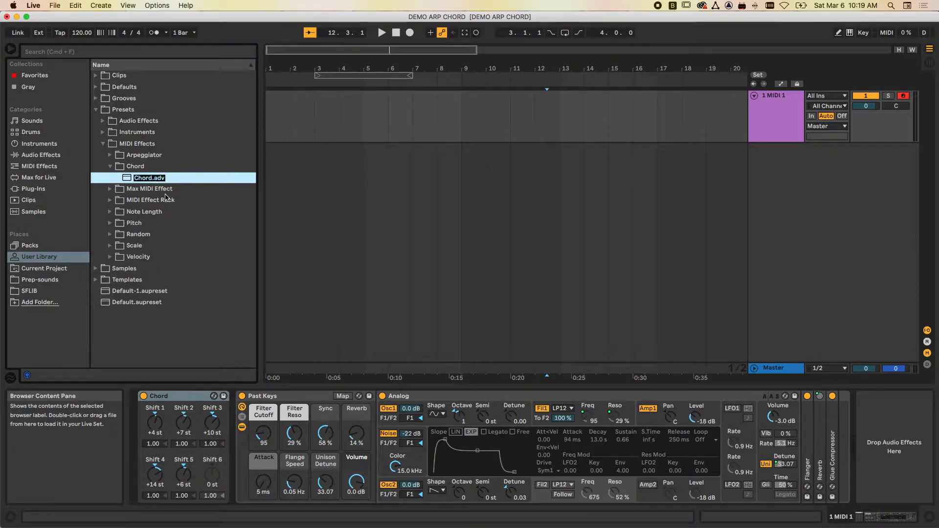
text(Dom7 #4 add9)
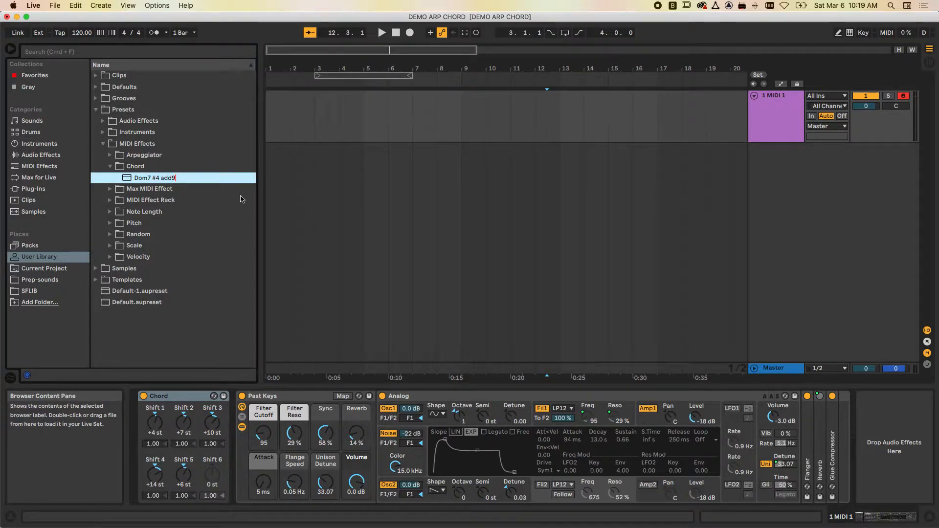
click(339, 213)
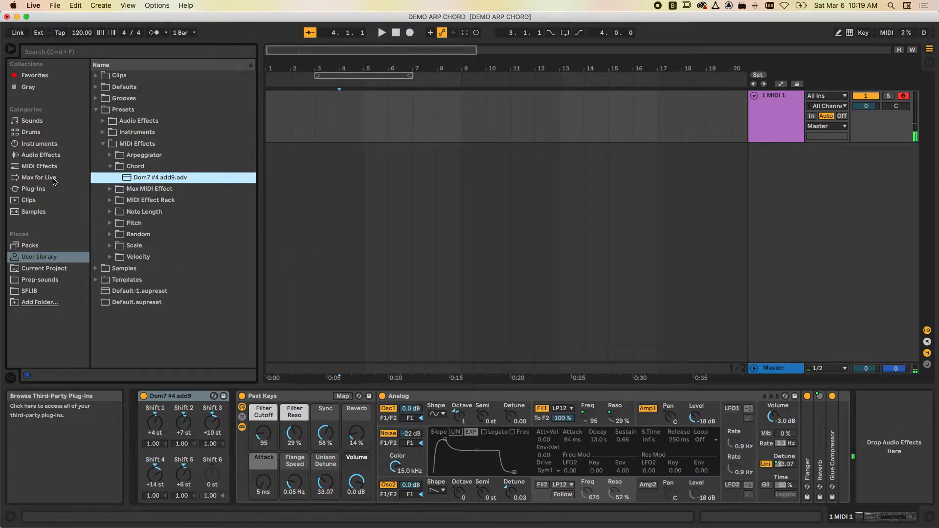
- Delete the Dom7 #4 add9 device from the track and load the House for to go chord preset before Past Keys
click(45, 167)
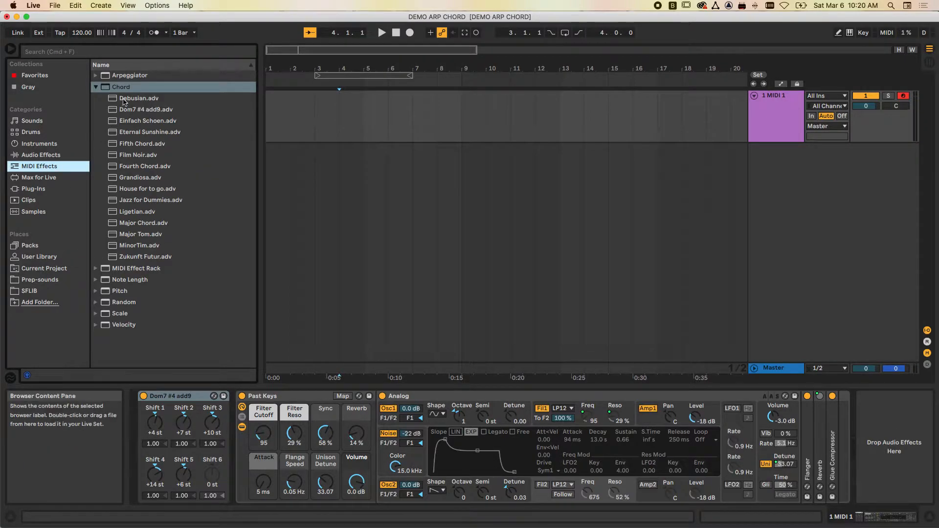
click(190, 397)
key(Delete)
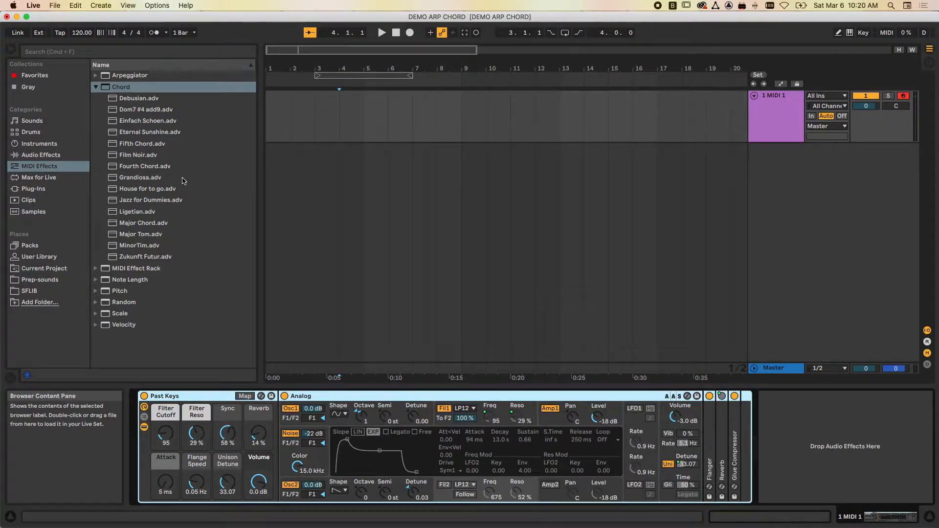
drag(116, 192, 146, 398)
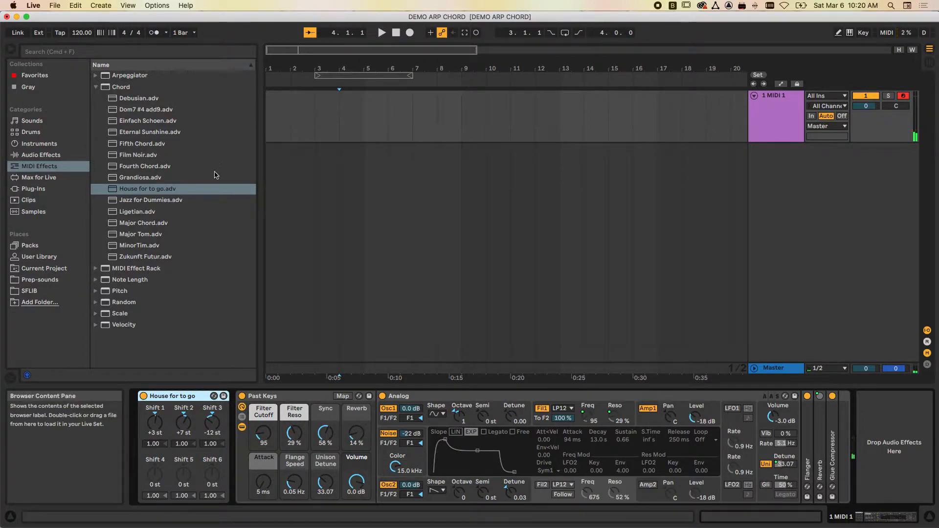
- Replace the loaded chord preset with Film Noir and add House for to go directly after it in the device chain
double_click(118, 155)
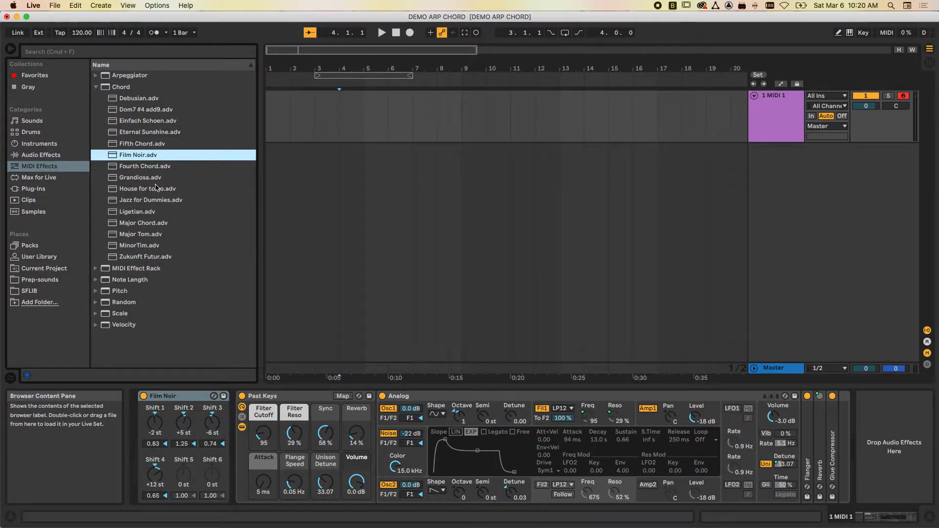
click(114, 190)
drag(228, 370, 241, 406)
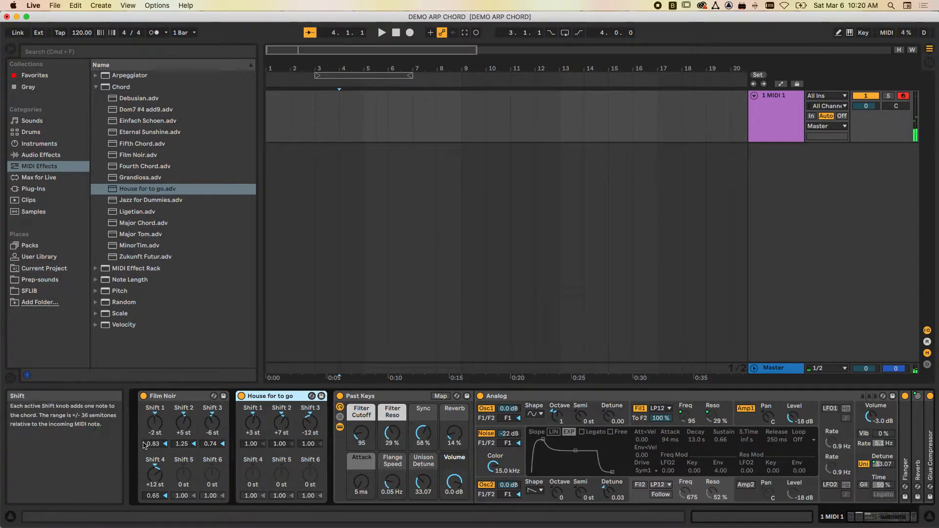
- Switch the House for to go and Film Noir devices on and off to compare their effects, leaving both deactivated
click(241, 396)
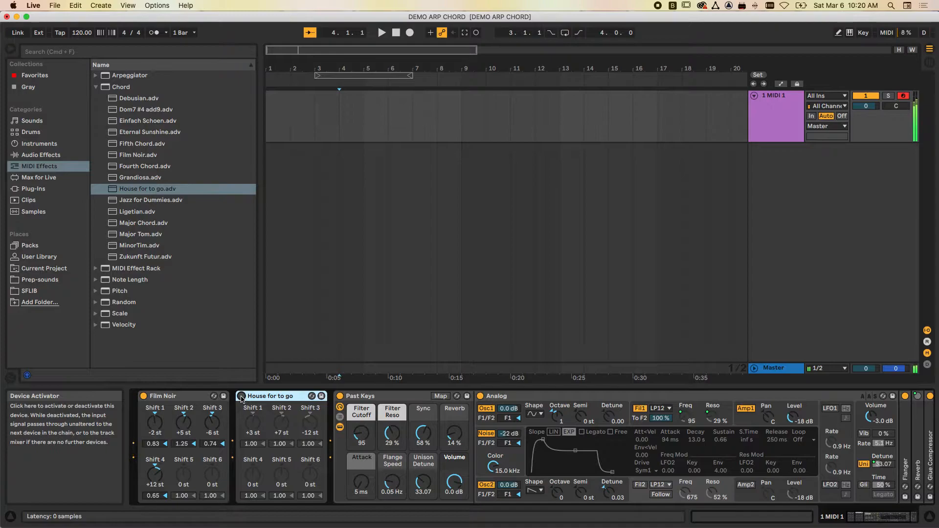
click(241, 396)
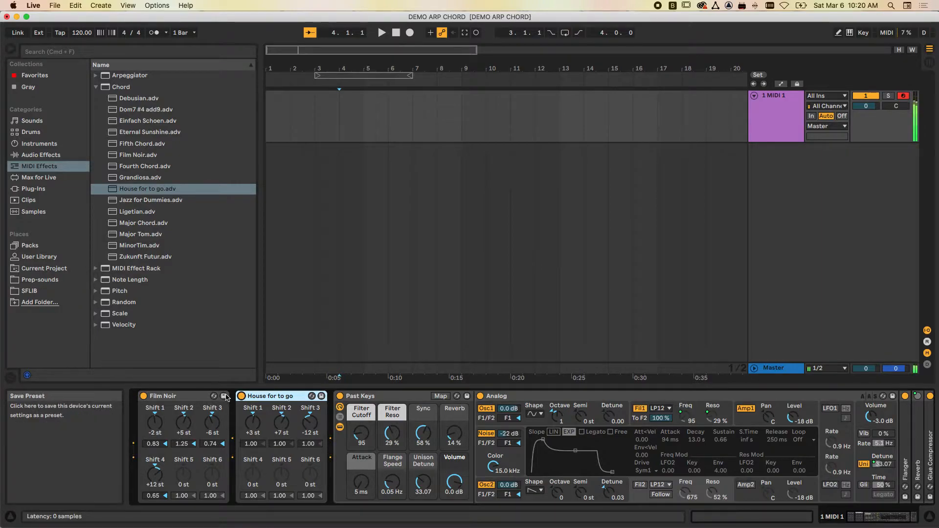
click(143, 396)
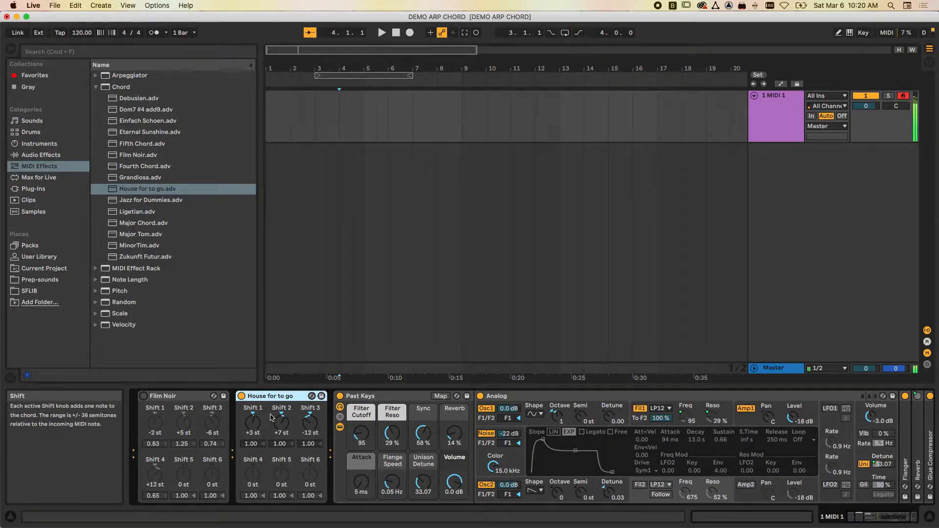
click(241, 397)
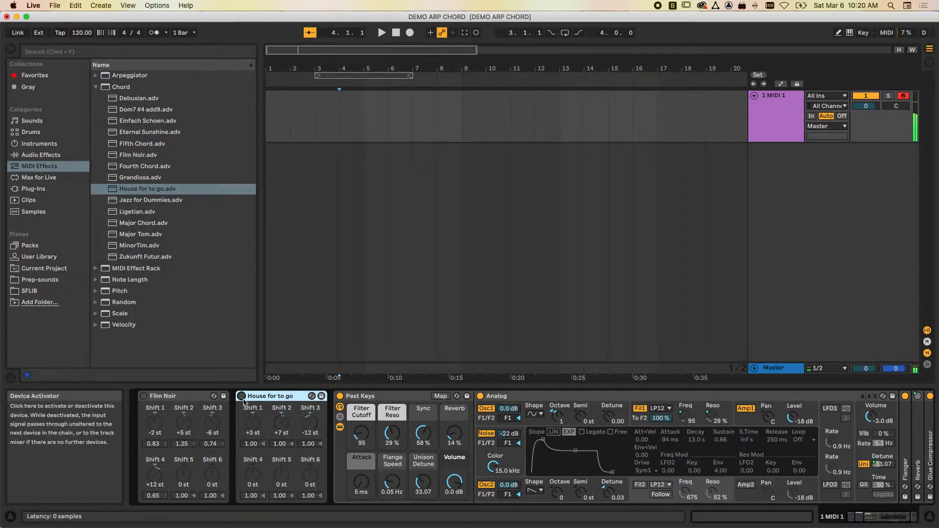
click(144, 397)
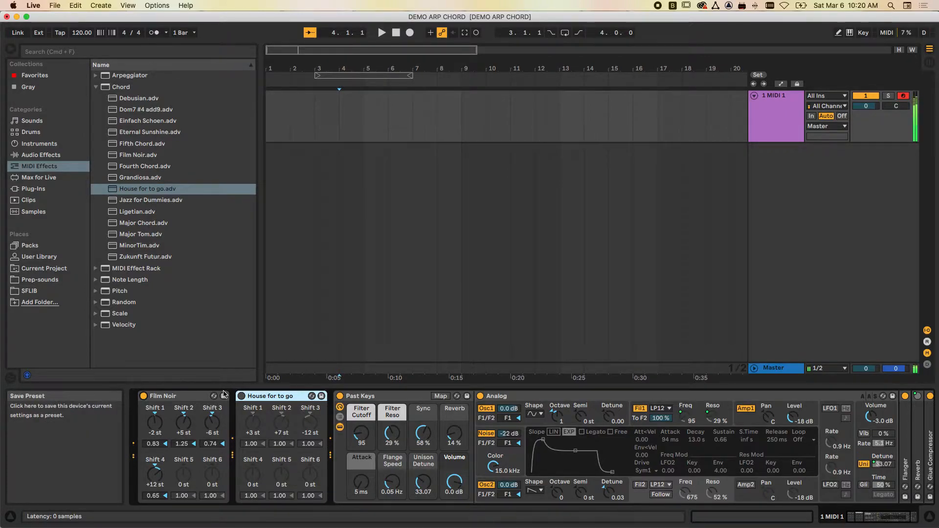
click(144, 397)
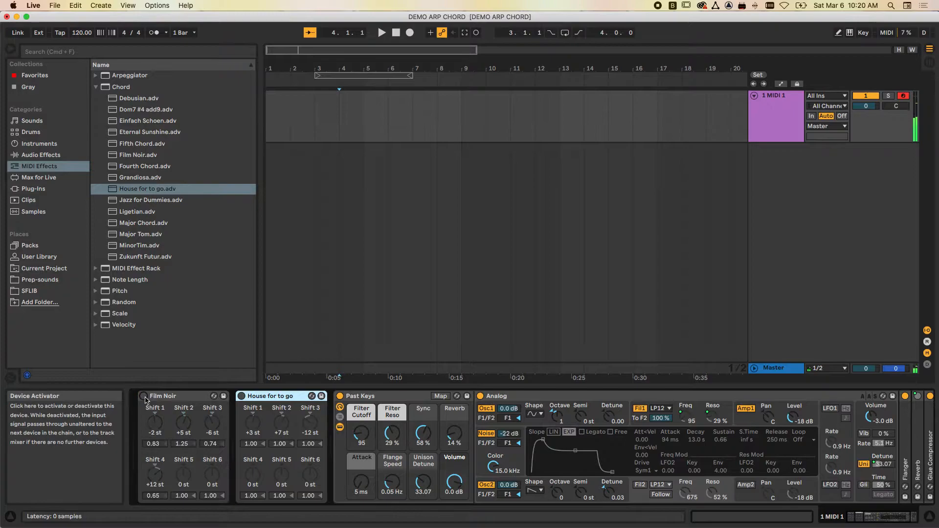
- With the metronome on and only the Film Noir chord device active, record a MIDI clip about nine bars long from bar 4
key(o)
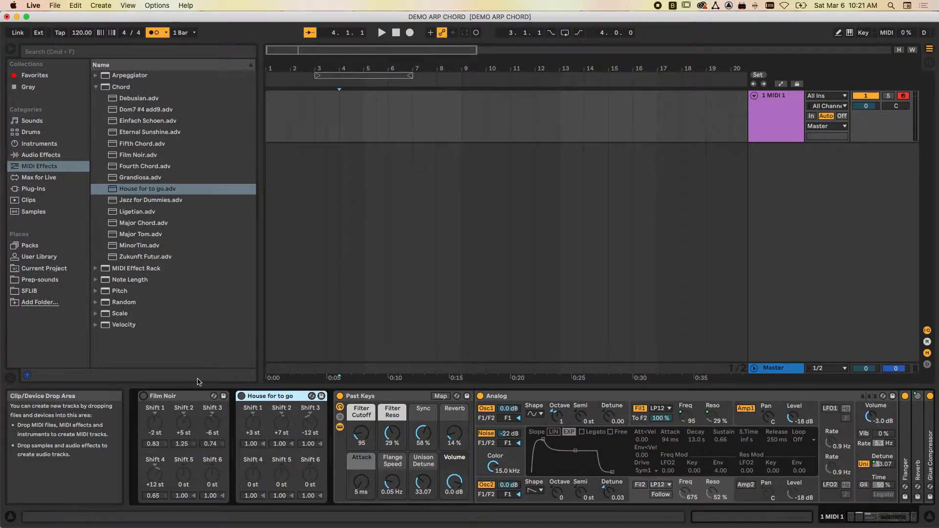
click(144, 397)
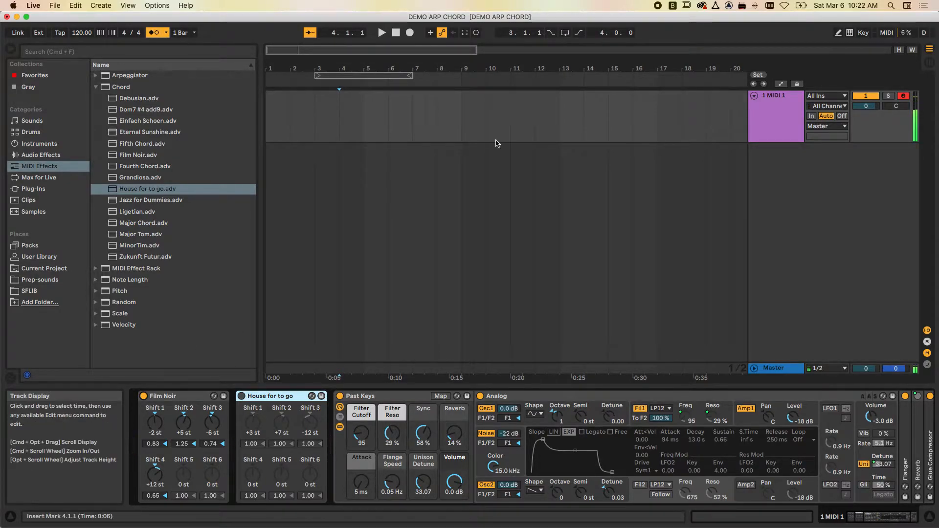
click(410, 34)
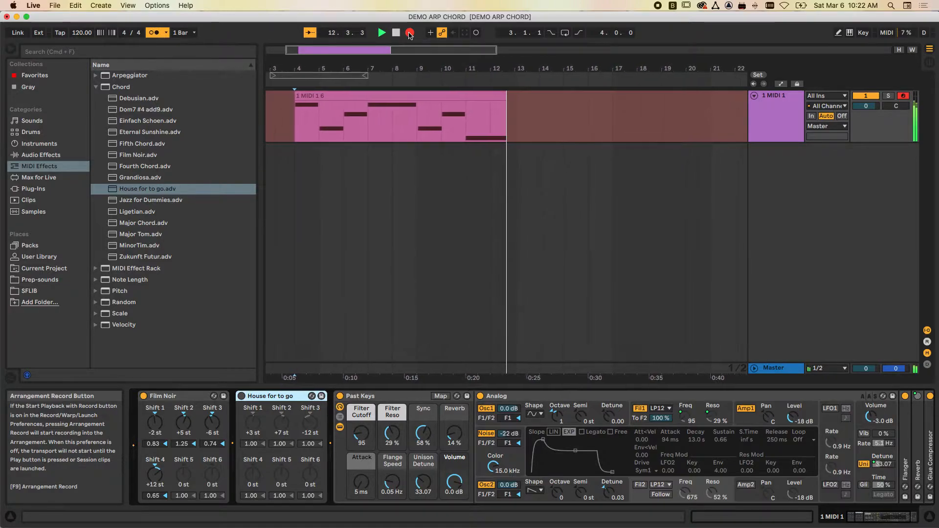
key(space)
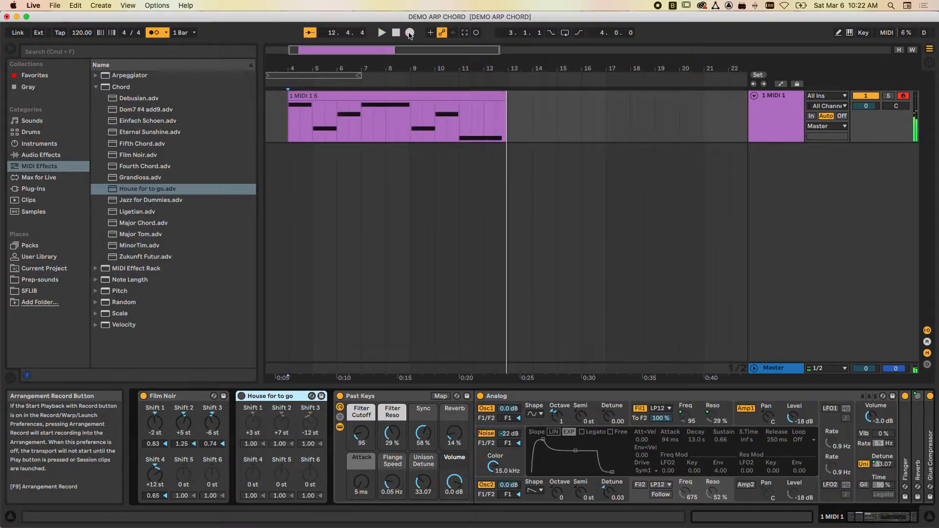
- Open the recorded clip in the note editor, fold it to the used pitches and reduce the editor's height
double_click(408, 111)
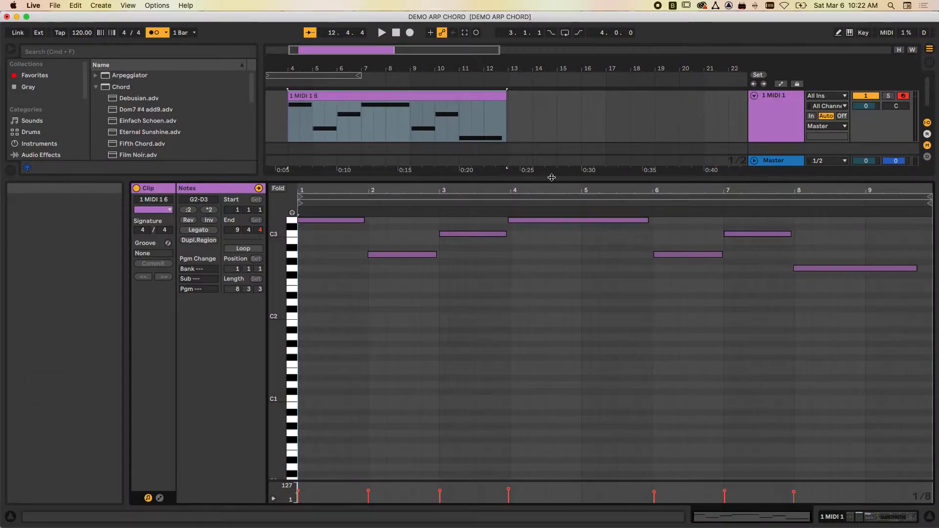
drag(552, 177, 551, 148)
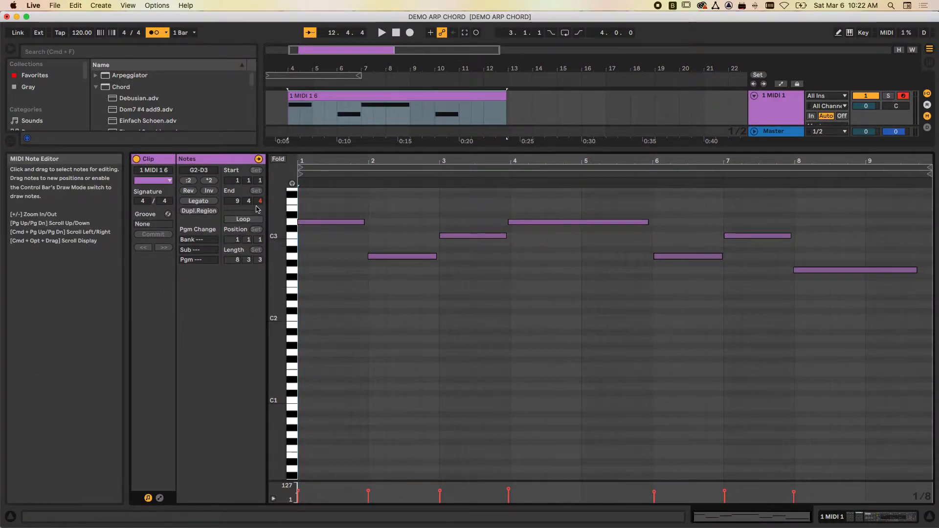
click(278, 159)
drag(478, 149, 479, 266)
- Quantize the start and end of every note in the recorded clip to 1/4 at 100% amount
click(486, 372)
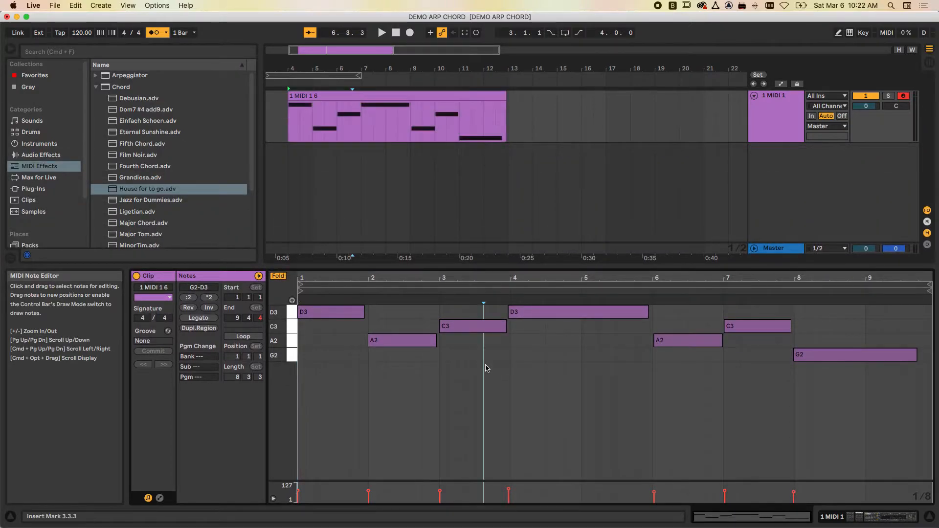
key(super+a)
right_click(525, 349)
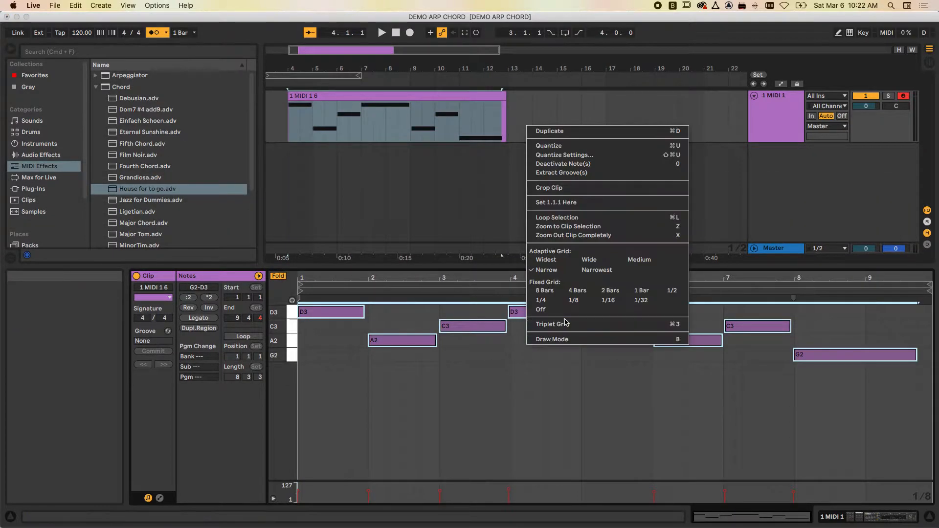
click(558, 155)
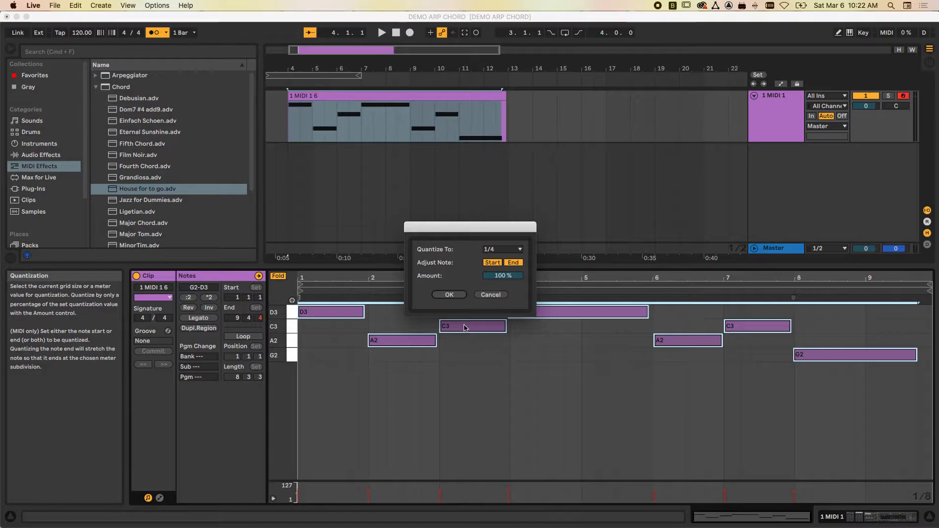
click(494, 253)
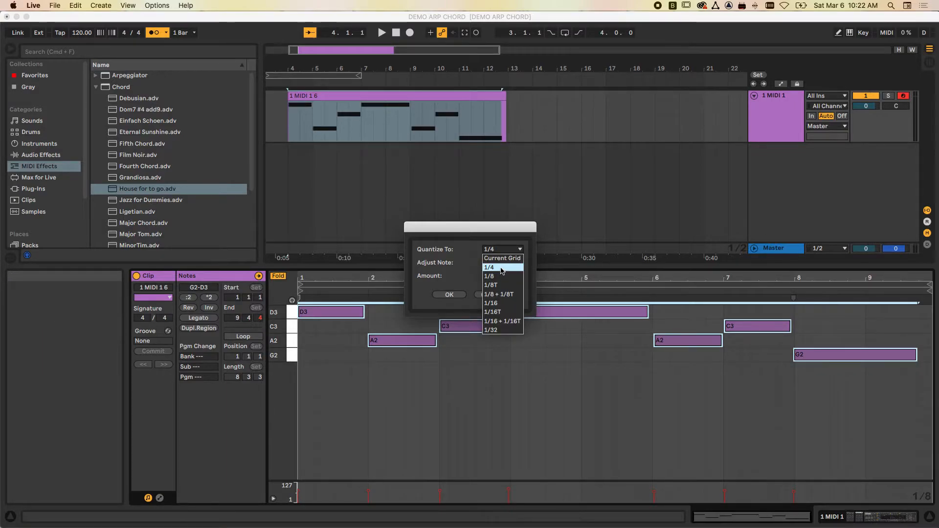
click(501, 268)
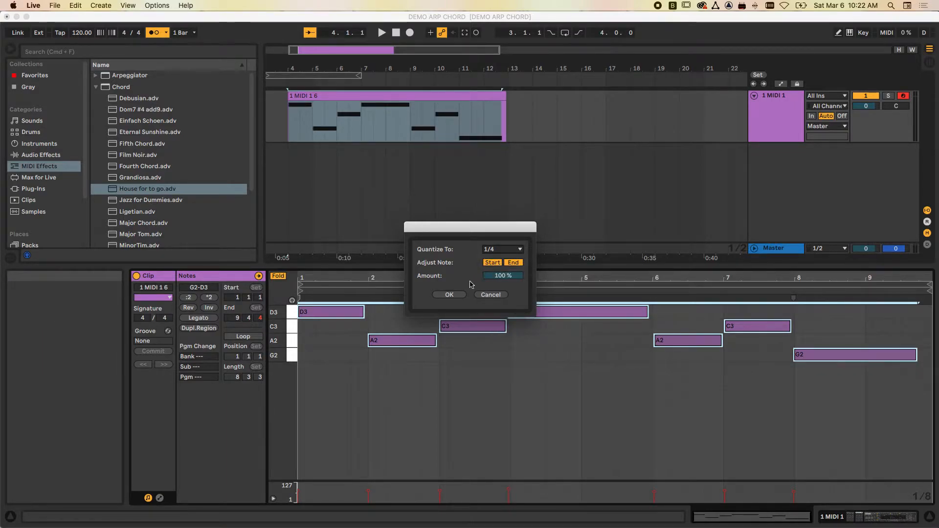
click(449, 294)
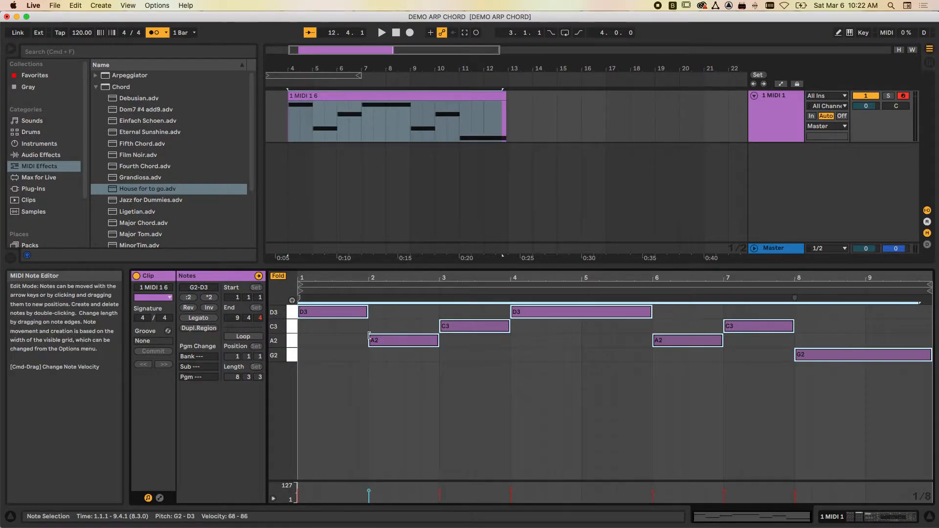
- Shorten only the final G2 note so that it ends at 9.3.1
click(932, 353)
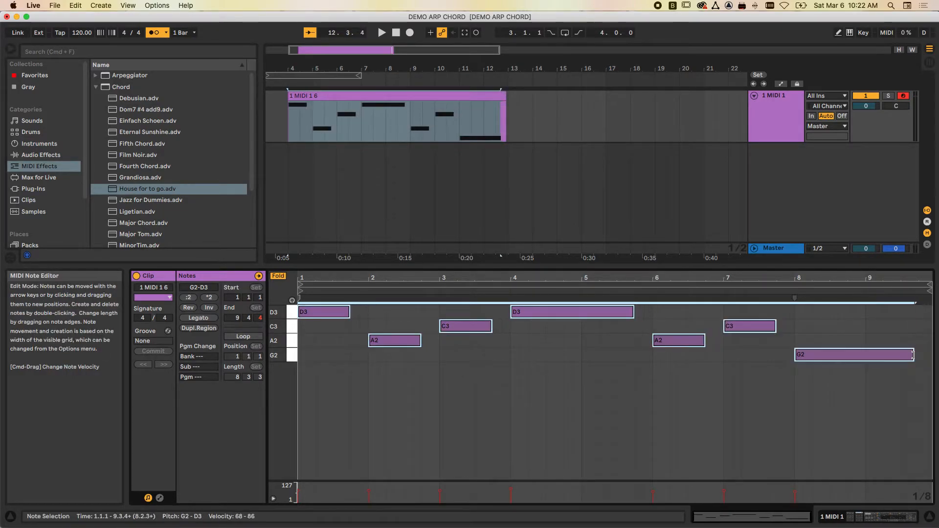
click(856, 340)
click(881, 355)
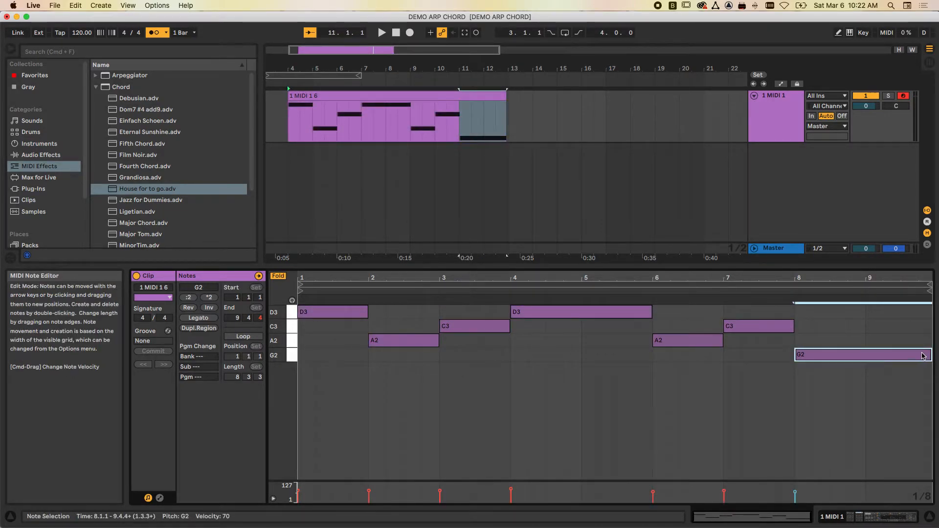
drag(930, 353, 900, 353)
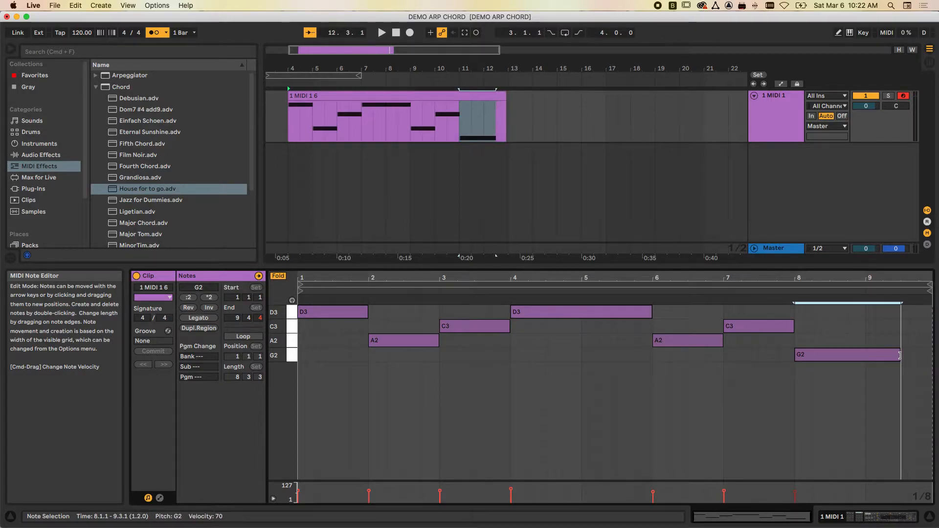
- Set the clip's end to 9.3.1, turn looping on and extend the looped clip in the arrangement to bar 22
drag(930, 286, 896, 293)
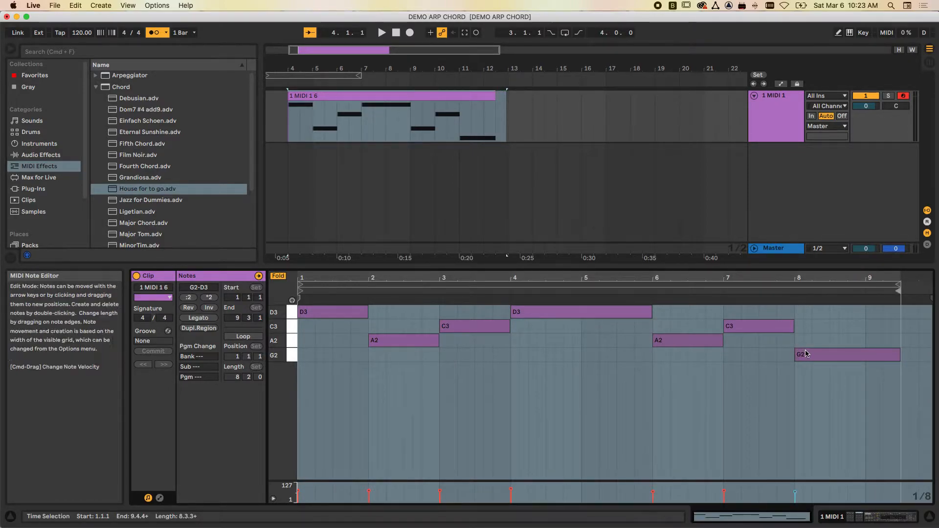
click(246, 337)
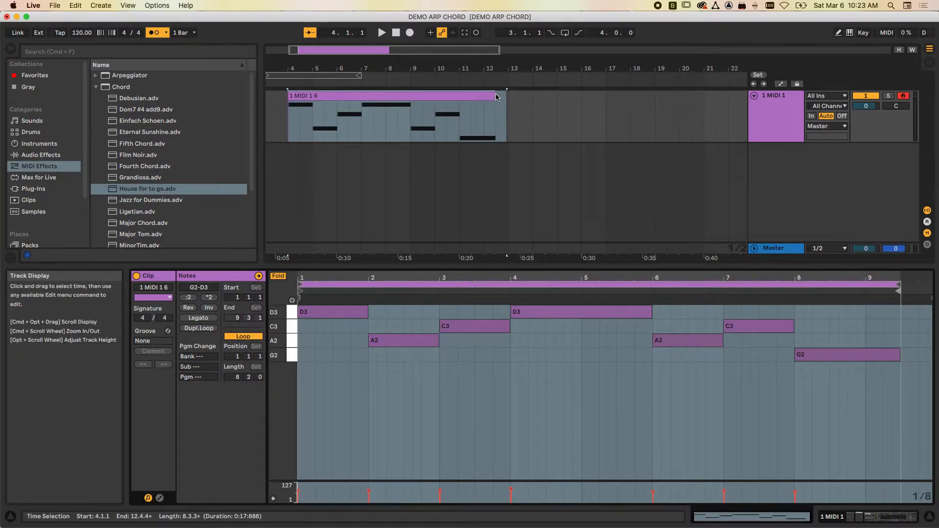
drag(497, 97, 656, 91)
click(474, 98)
drag(495, 91, 729, 90)
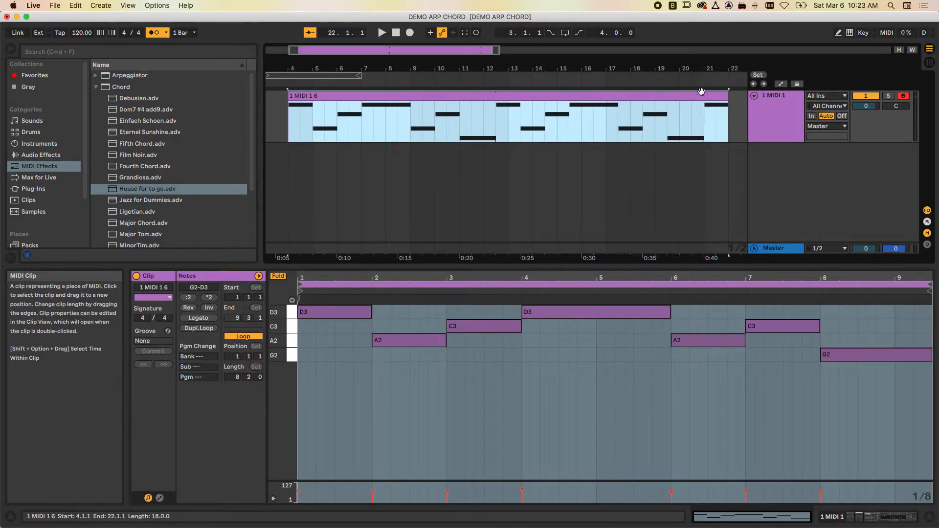
click(484, 101)
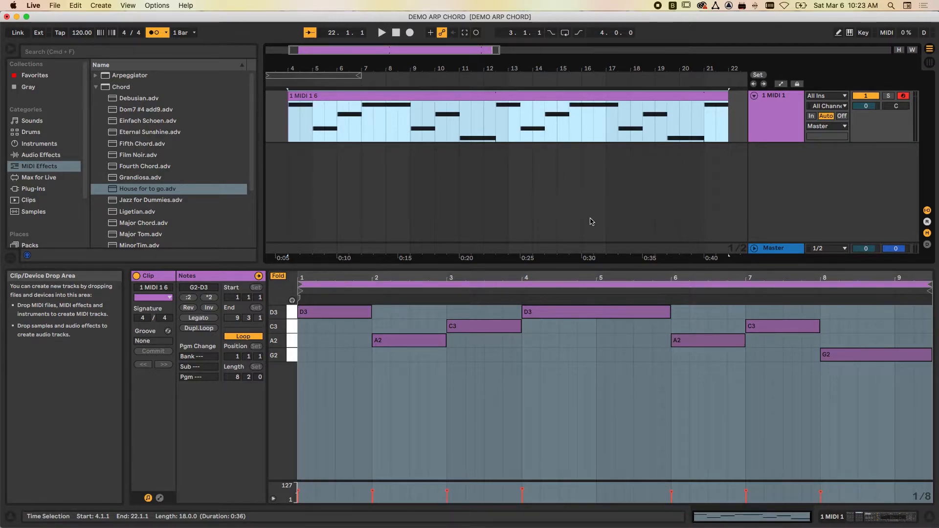
- Show the MIDI track's devices and play the arrangement from 3.3.1 with the metronome switched off
drag(640, 266, 639, 309)
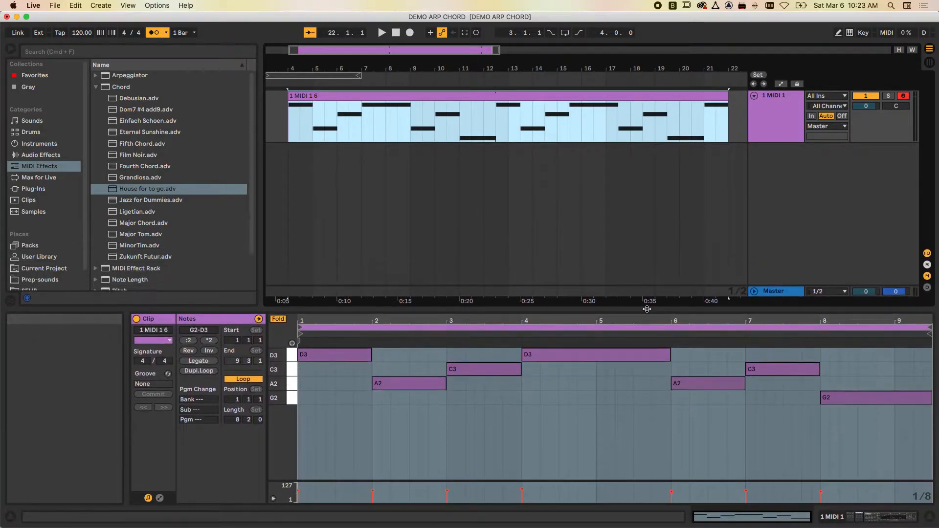
click(275, 108)
click(761, 95)
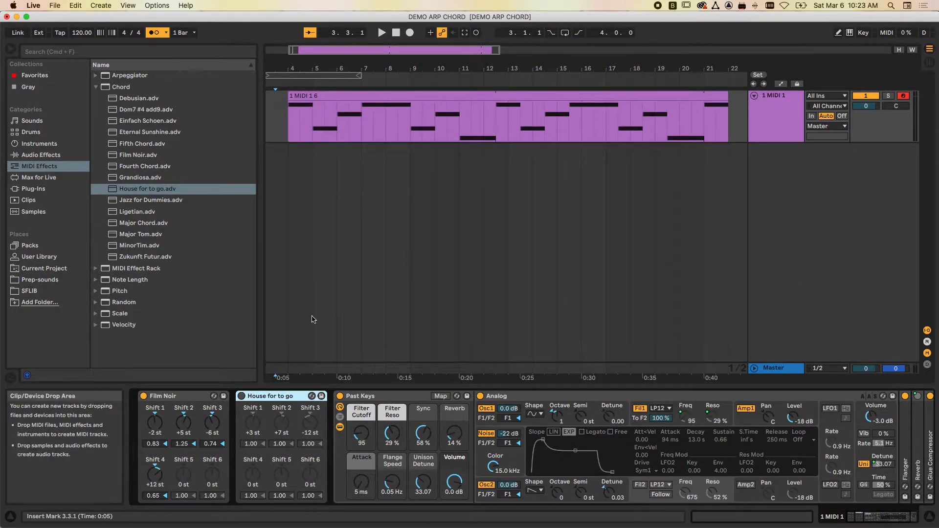
key(space)
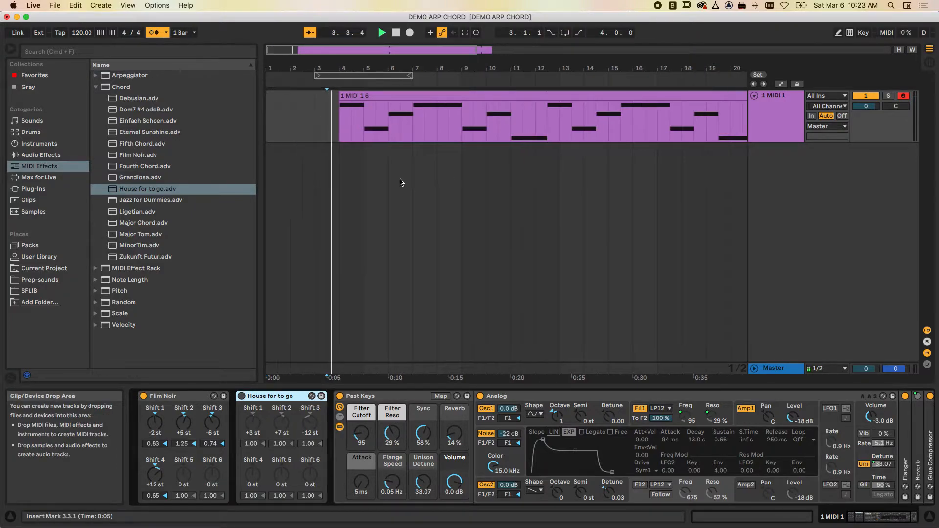
click(155, 34)
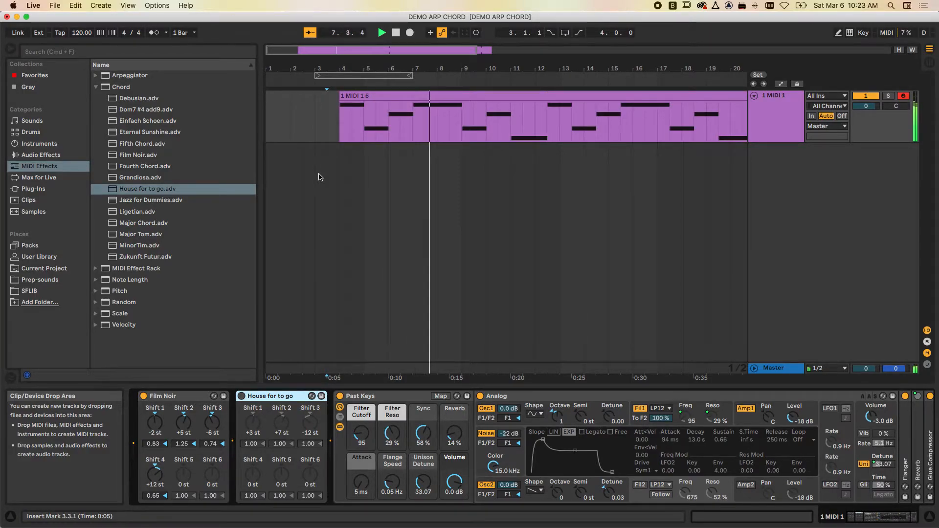
- Swap the active chord device from Film Noir to House for to go and replay the clip from 3.3.1
click(143, 396)
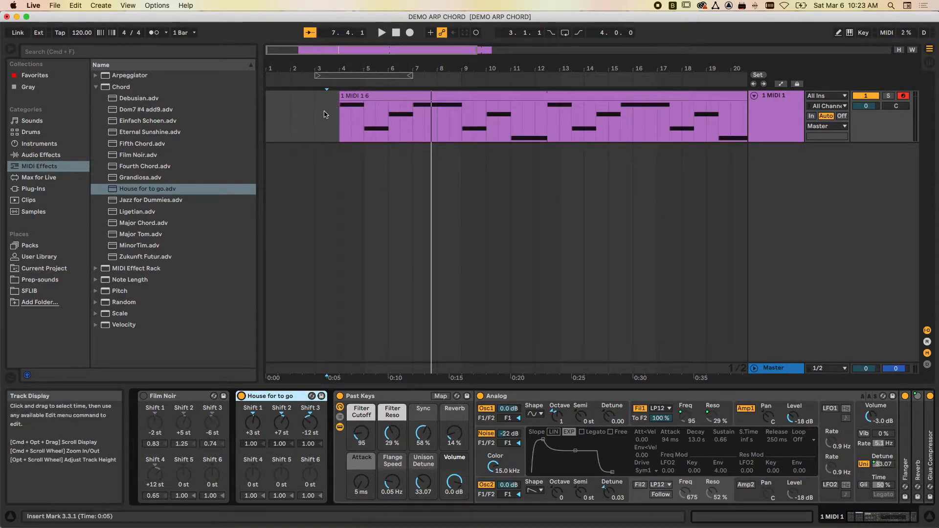
click(326, 114)
key(space)
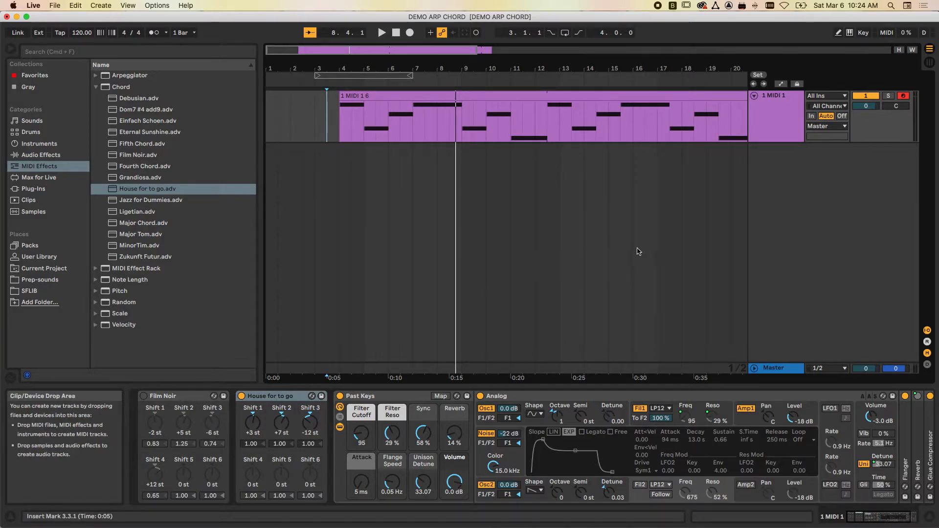
- Show the arrangement automation and display the Device On envelope of House for to go on the MIDI track
click(781, 84)
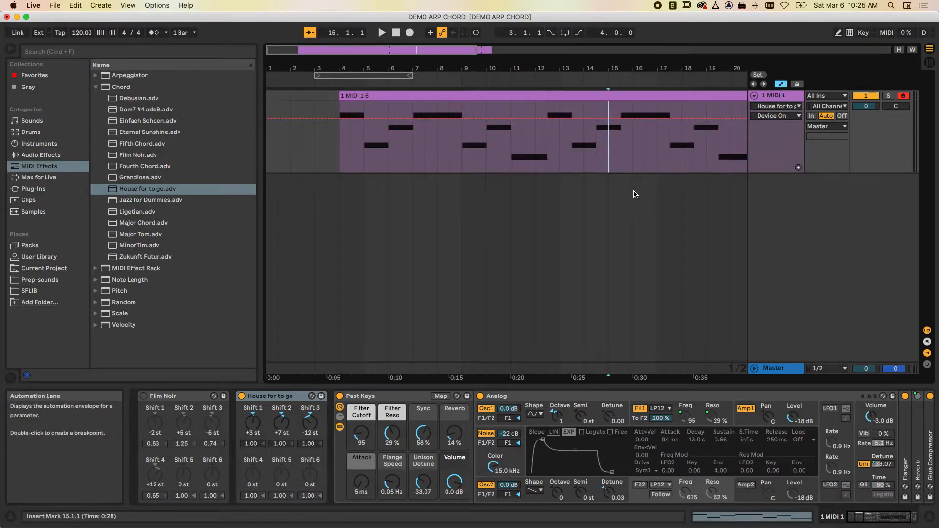
click(634, 190)
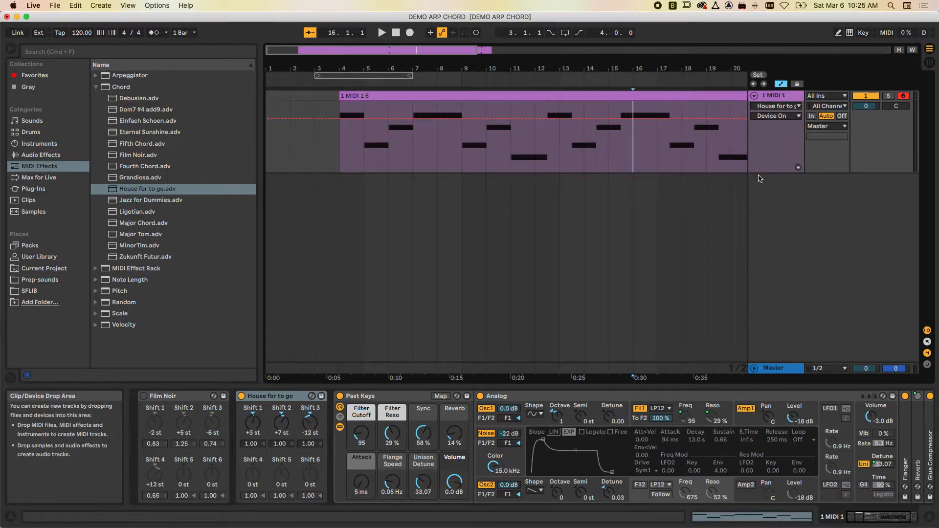
click(273, 398)
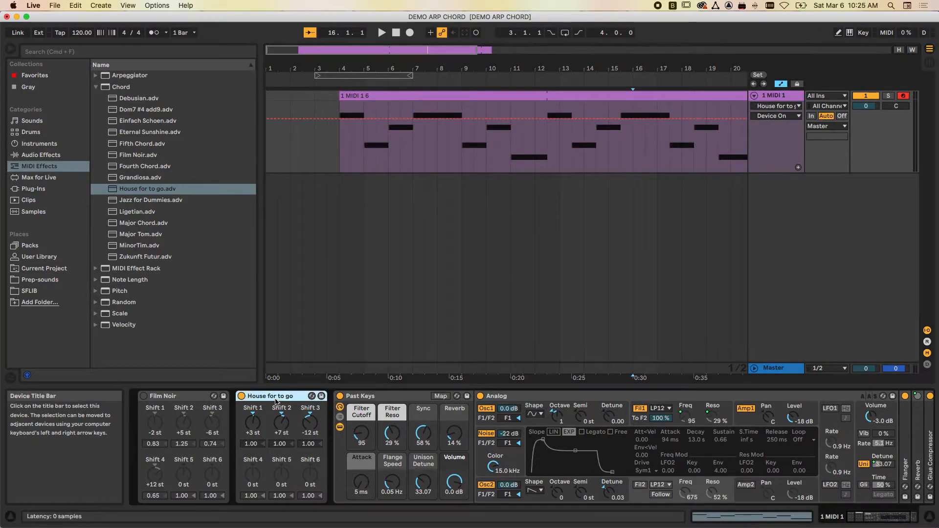
click(780, 107)
click(775, 133)
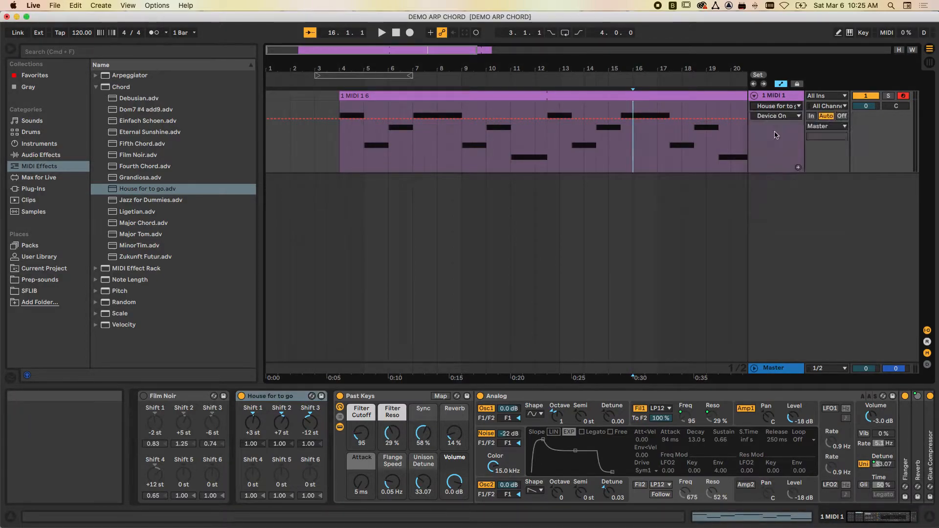
click(774, 116)
click(773, 125)
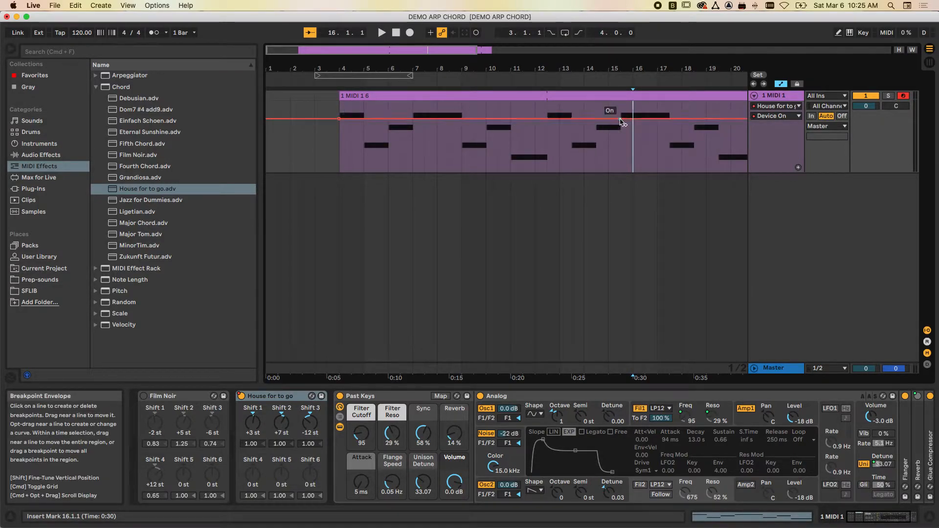
- Automate House for to go to switch off where the clip's loop repeats in bar 12, and play that transition
drag(620, 122, 620, 154)
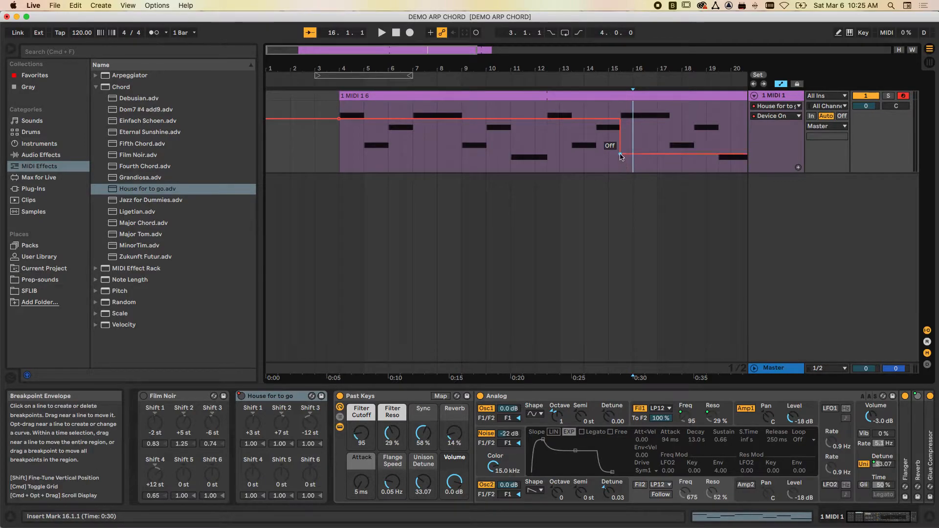
drag(620, 154, 559, 154)
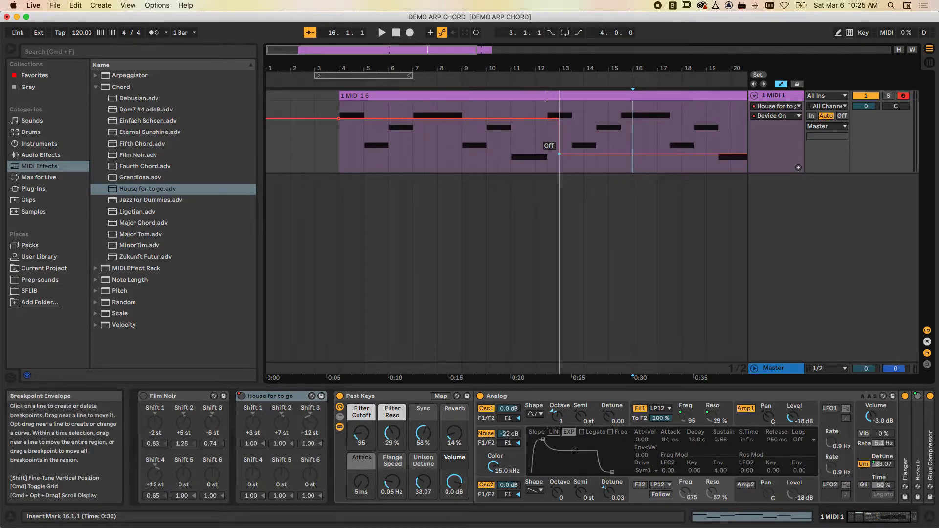
mouse_move(561, 155)
mouse_down()
mouse_move(533, 156)
mouse_move(546, 155)
mouse_up()
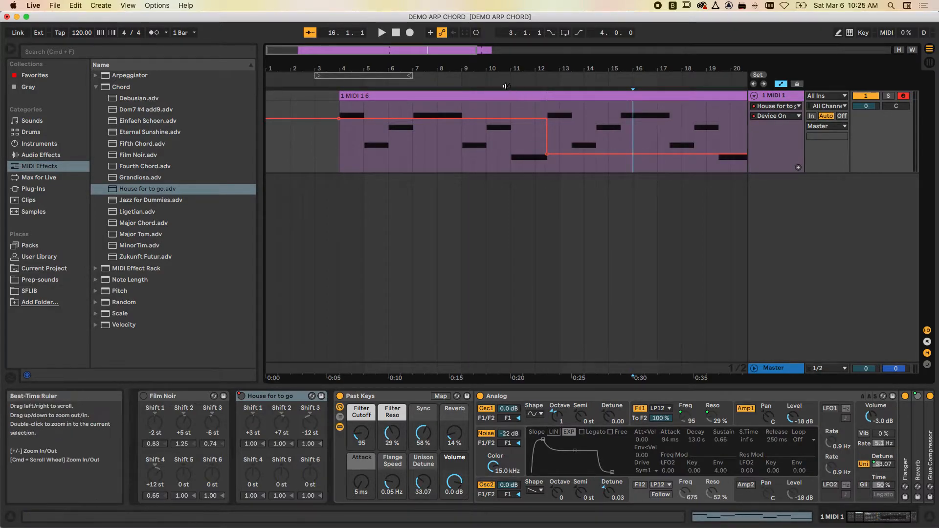
click(485, 79)
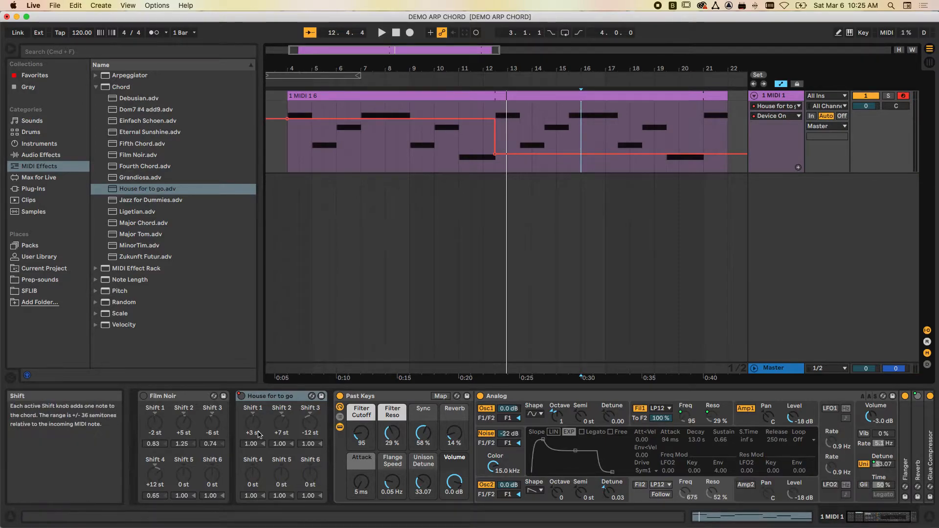
- Automate Film Noir's Device On envelope to stay off until the clip's loop repeats in bar 12, then switch on
click(778, 106)
click(775, 123)
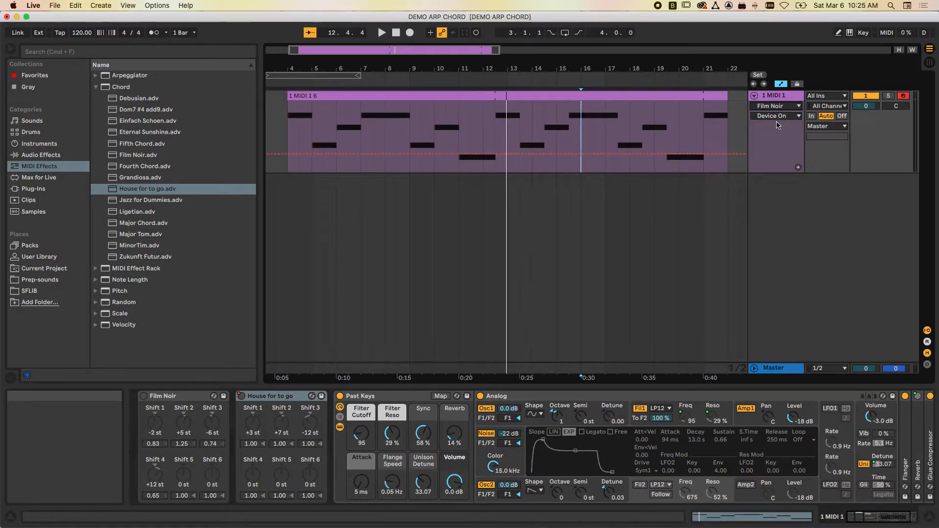
click(495, 154)
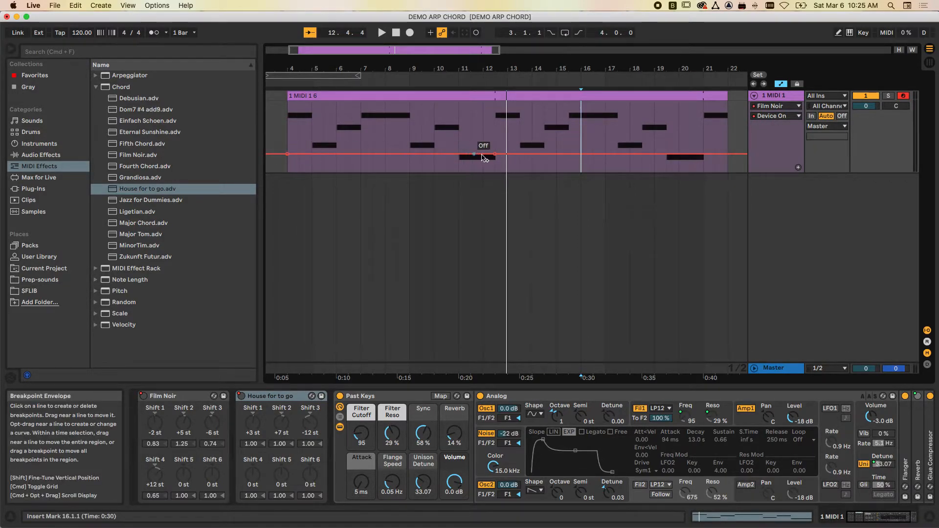
drag(494, 157, 495, 118)
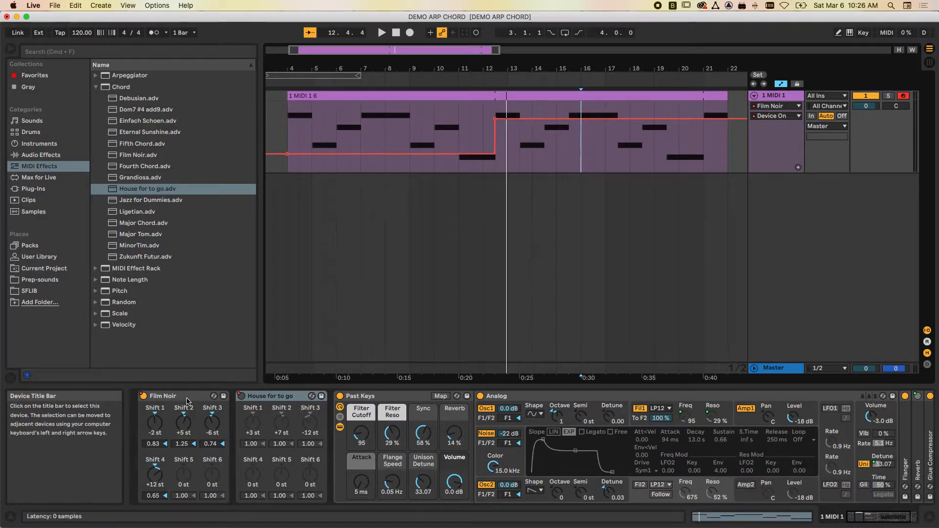
- Play the arrangement across the automated change from House for to go to Film Noir
click(407, 79)
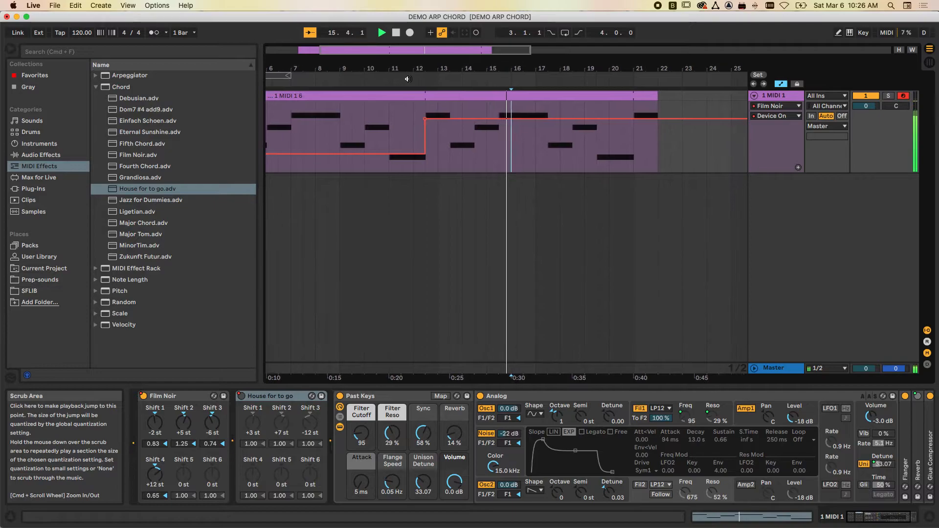
scroll(450, 164, left, 5)
scroll(449, 163, right, 3)
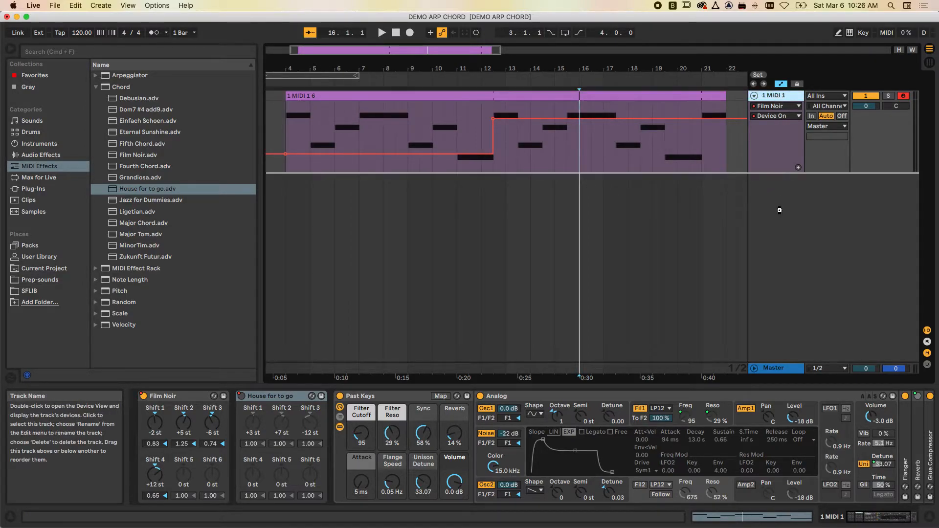
- Duplicate the MIDI track and insert an Arpeggiator with the Up style between House for to go and Past Keys on the copy
key(super+d)
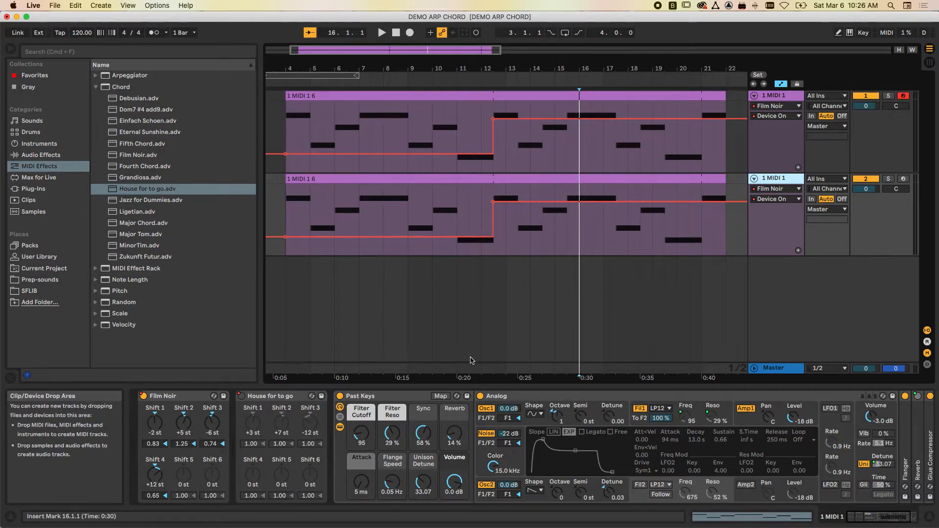
click(95, 87)
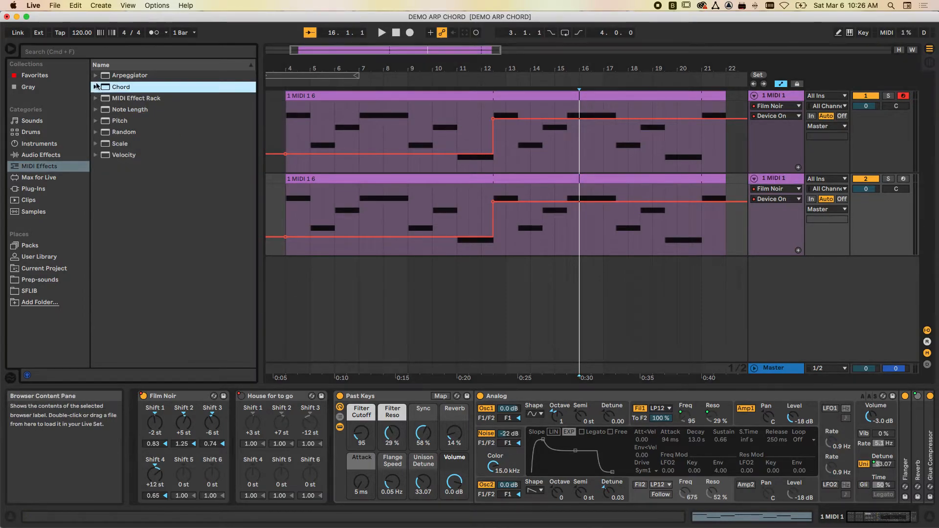
click(96, 76)
drag(116, 88, 332, 405)
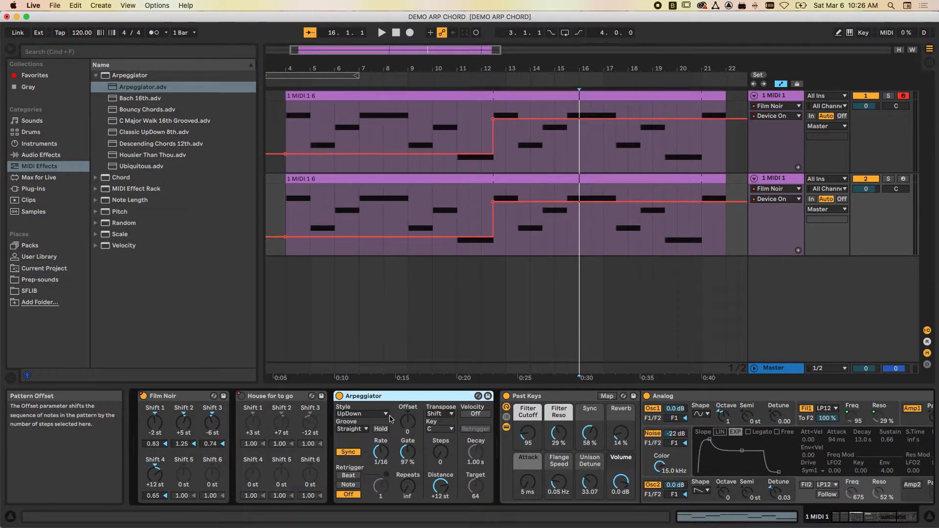
click(362, 413)
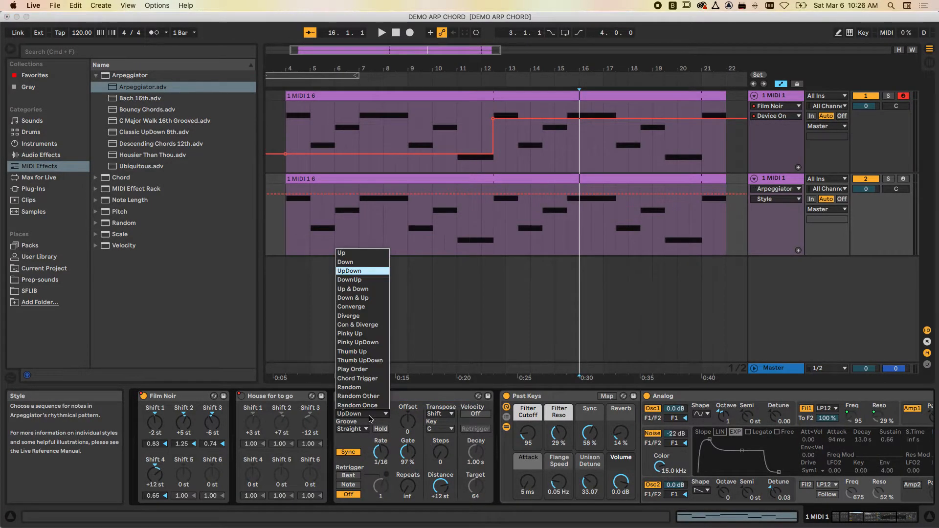
click(342, 253)
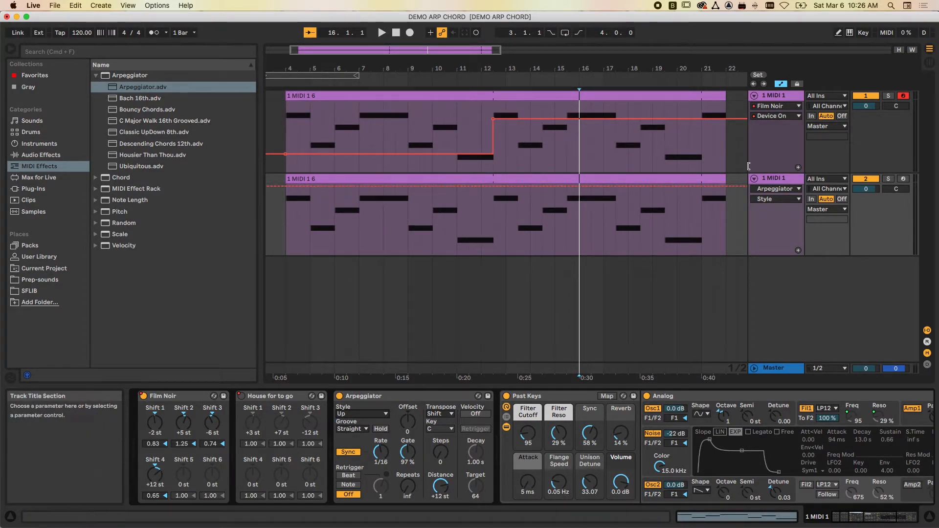
- Solo the duplicated track and play its arpeggiated chords from bar 3 past the chord change
click(888, 179)
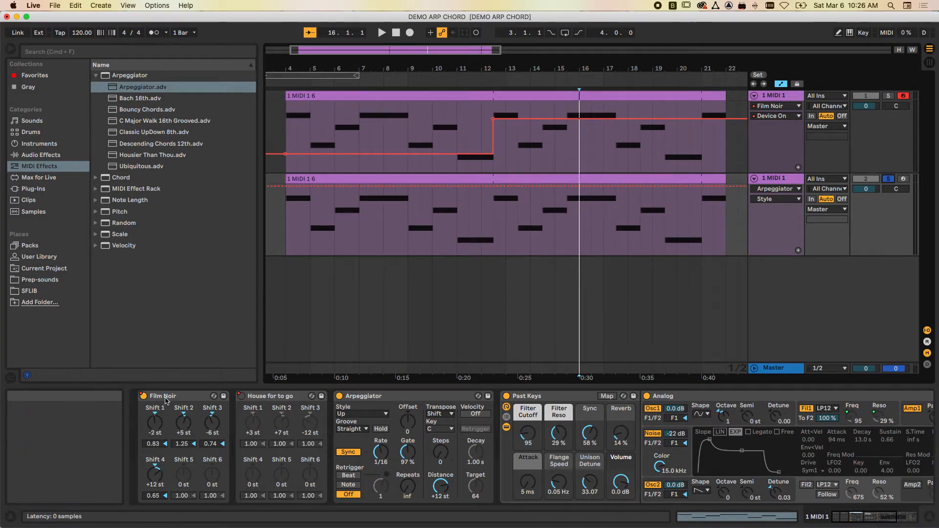
click(273, 203)
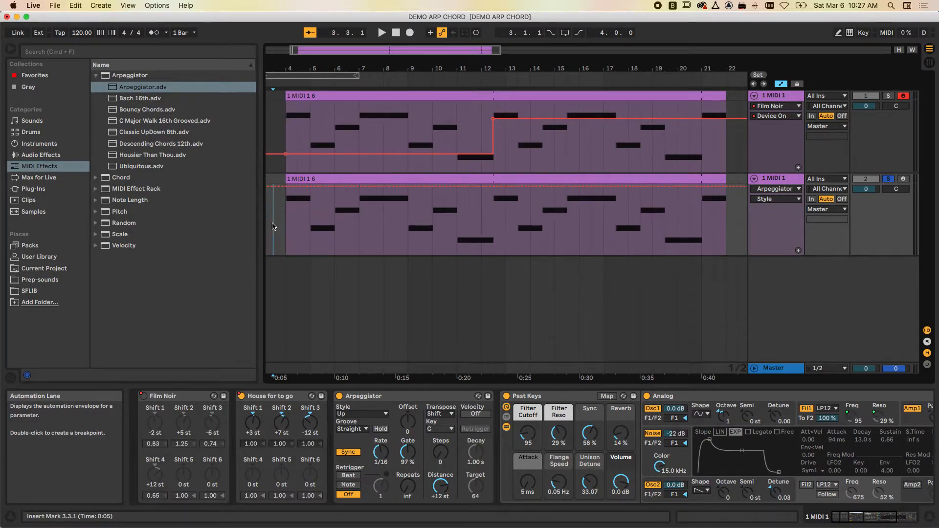
key(space)
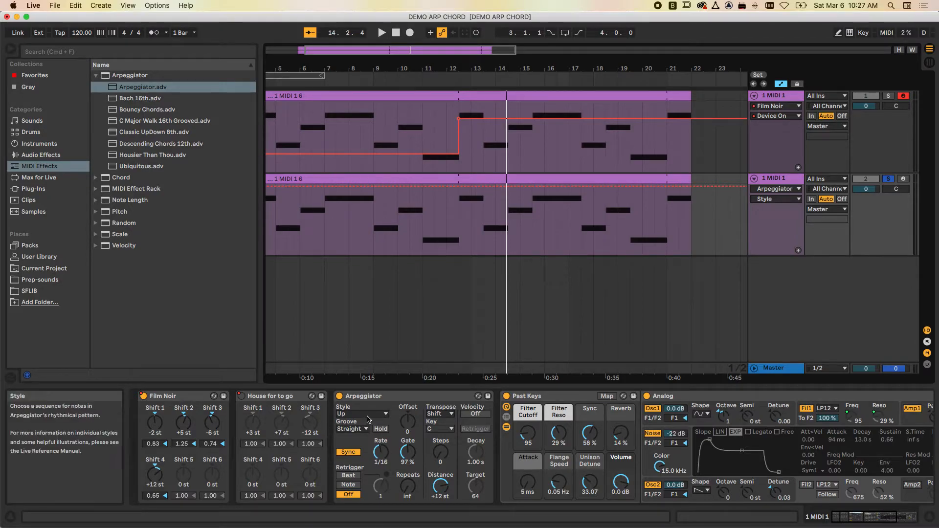
scroll(582, 246, left, 2)
scroll(582, 246, right, 1)
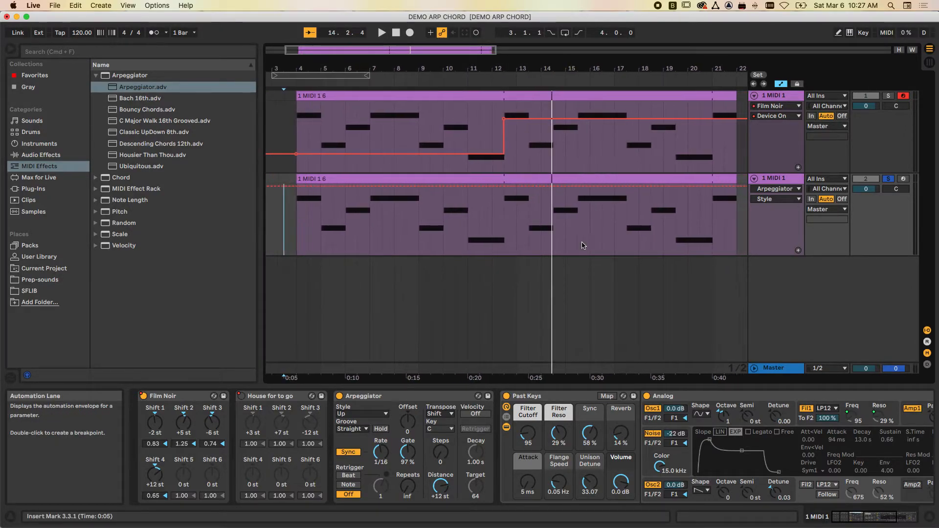
- Automate the duplicated track's Arpeggiator Style to switch from Up to Converge where the clip's loop repeats in bar 12
click(782, 191)
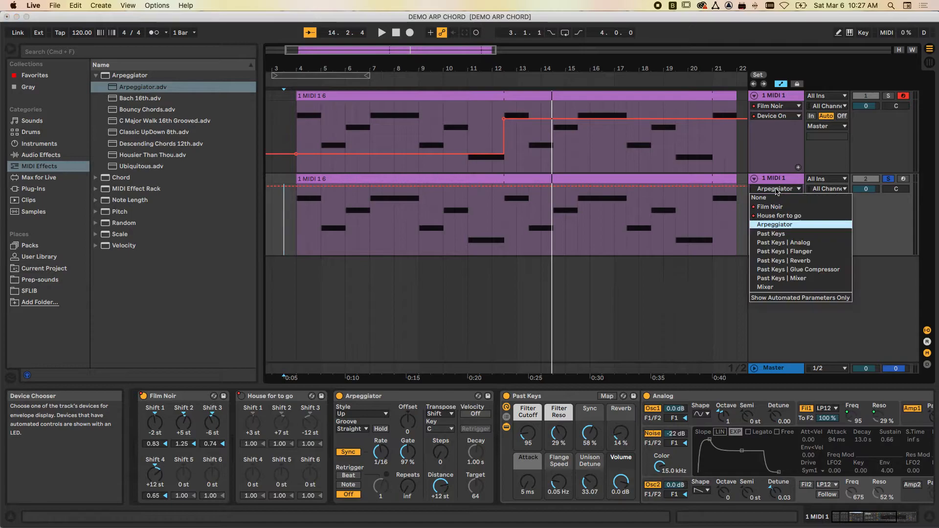
click(774, 225)
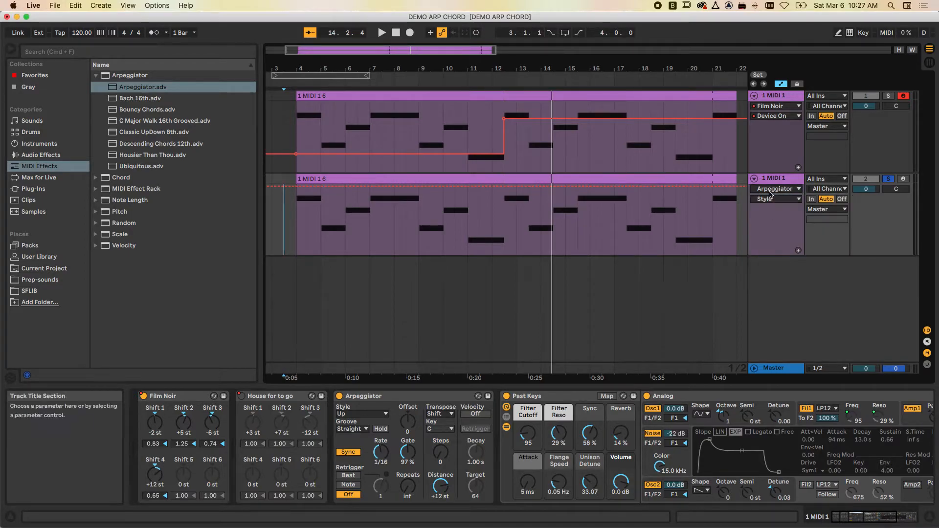
click(776, 199)
click(767, 217)
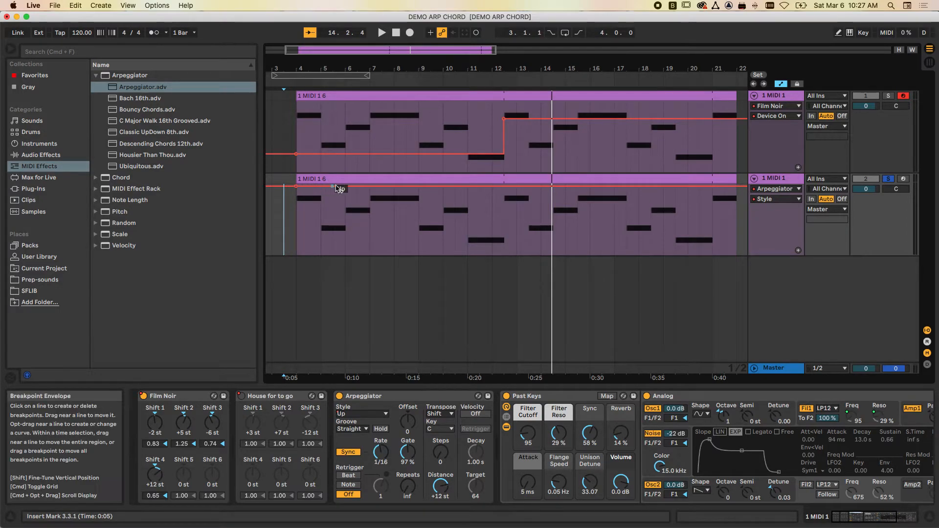
drag(504, 186, 504, 214)
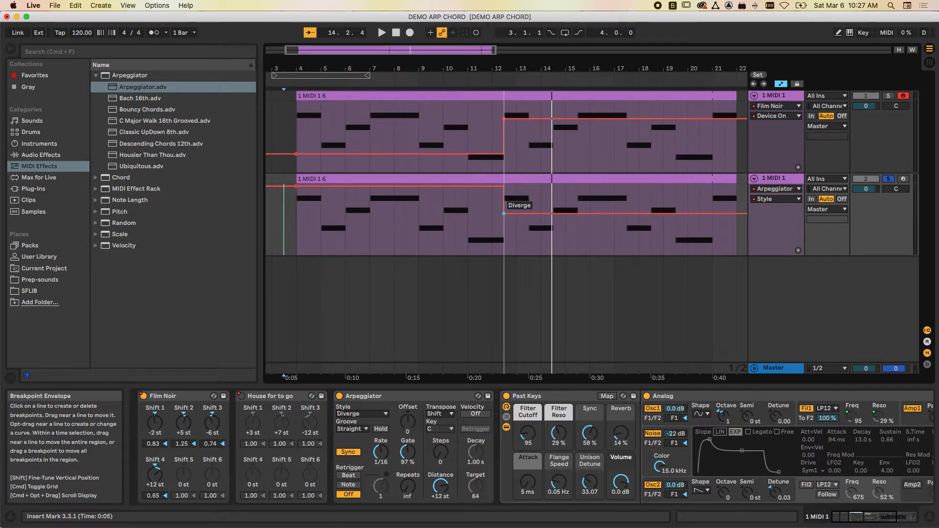
drag(504, 213, 503, 209)
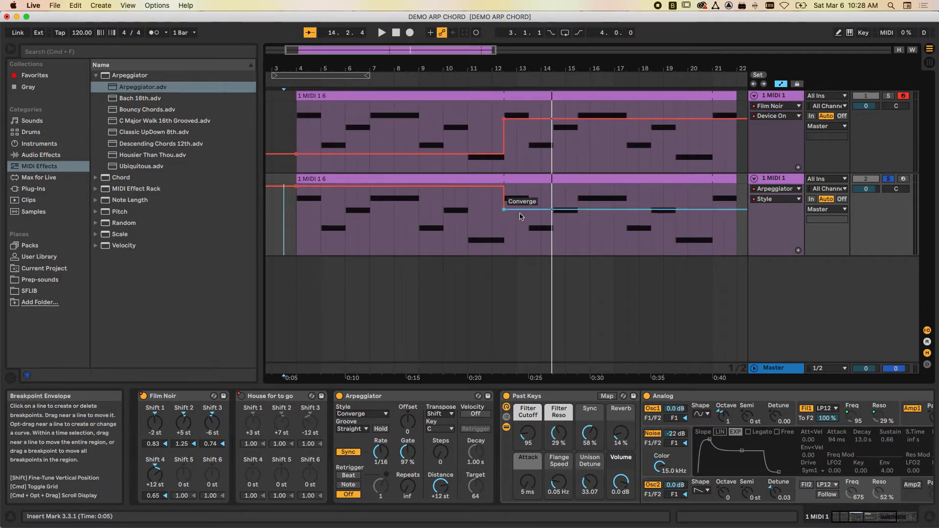
- Play the soloed duplicate across the automated change of arpeggio style
click(407, 78)
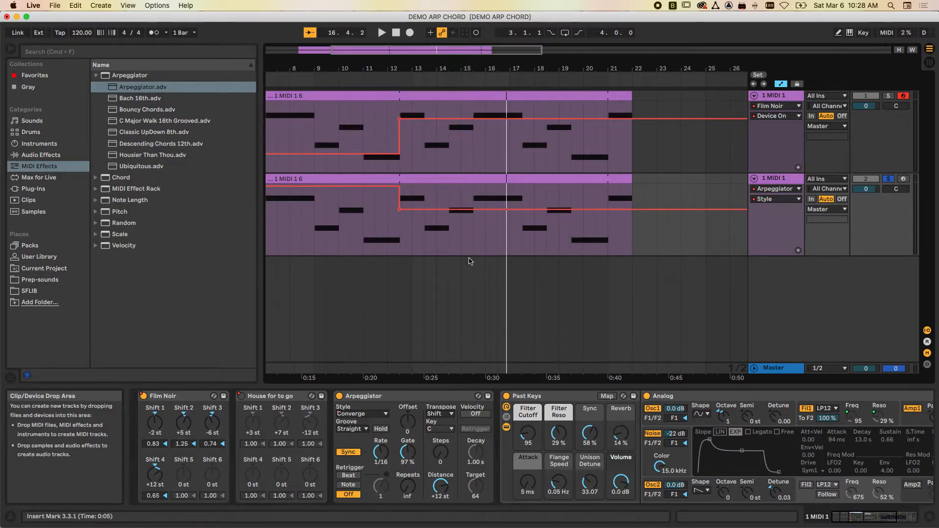
scroll(468, 261, left, 5)
scroll(468, 261, right, 1)
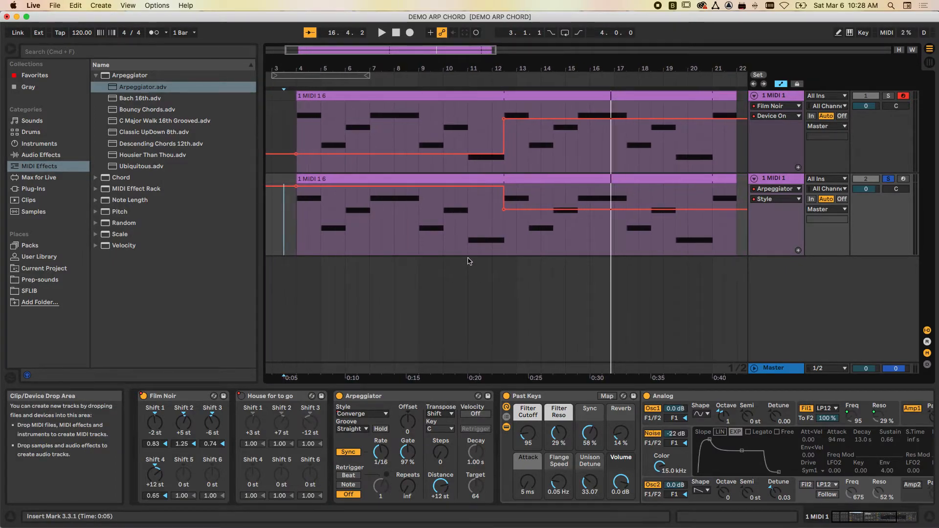
scroll(555, 310, right, 2)
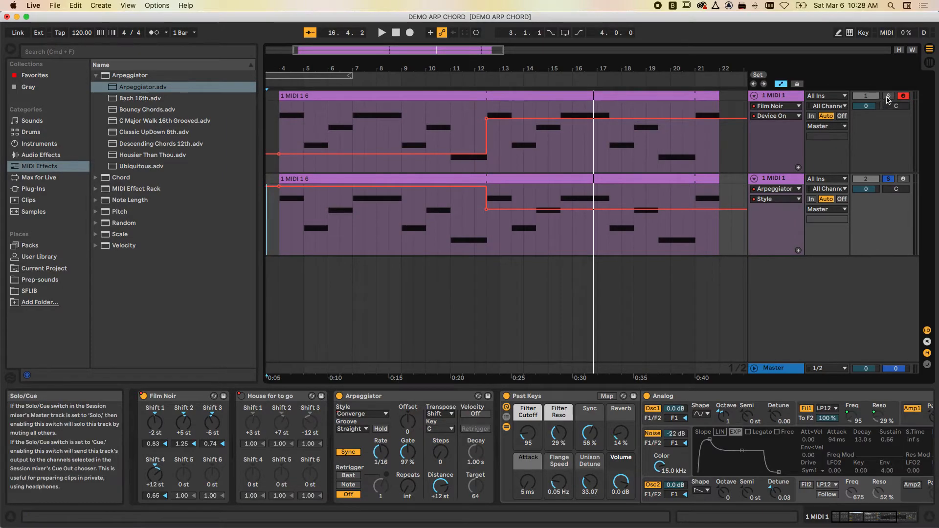
click(654, 396)
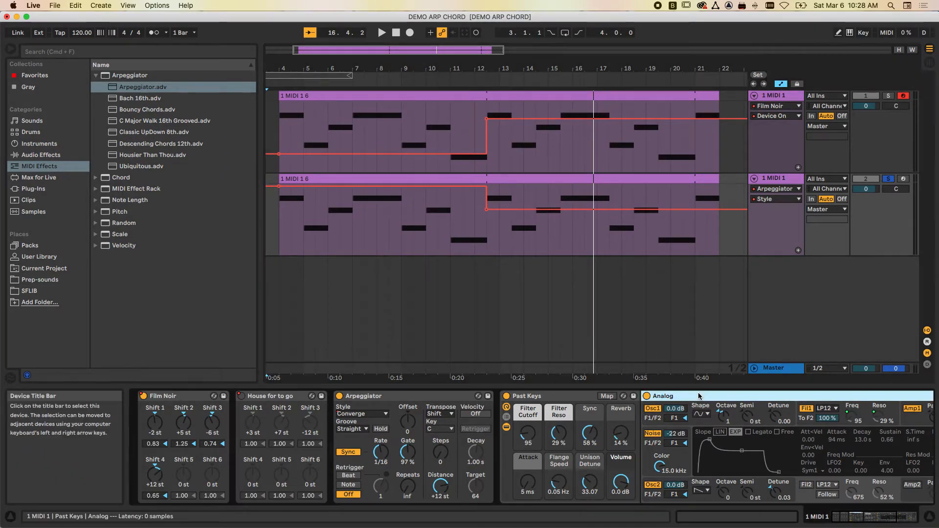
shift+click(477, 398)
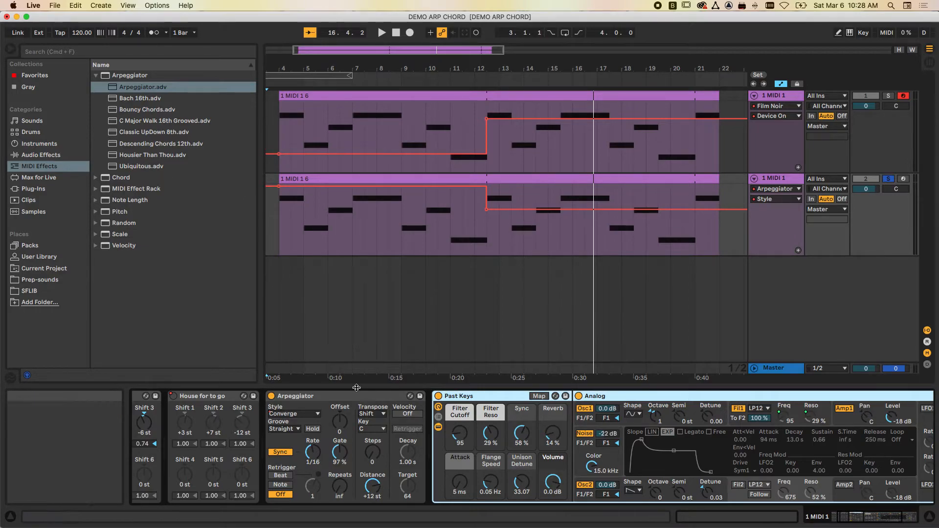
key(Delete)
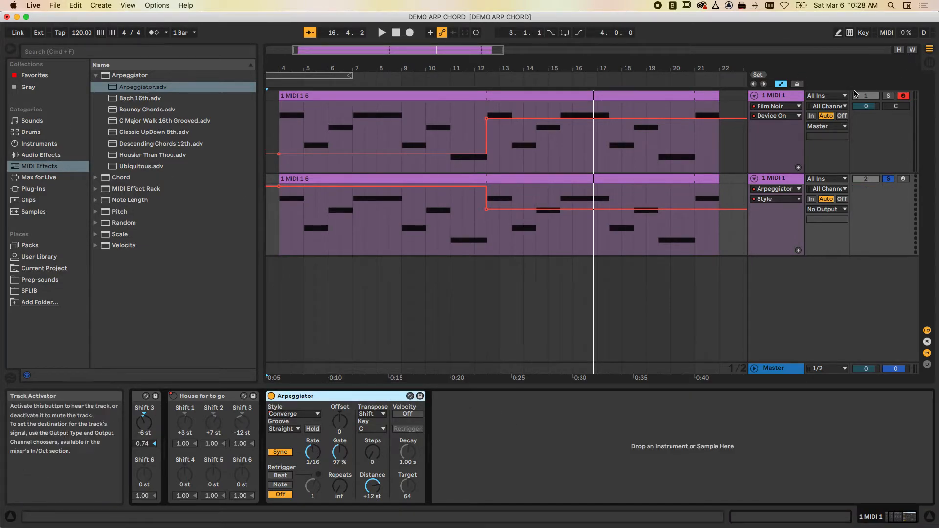
key(super+z)
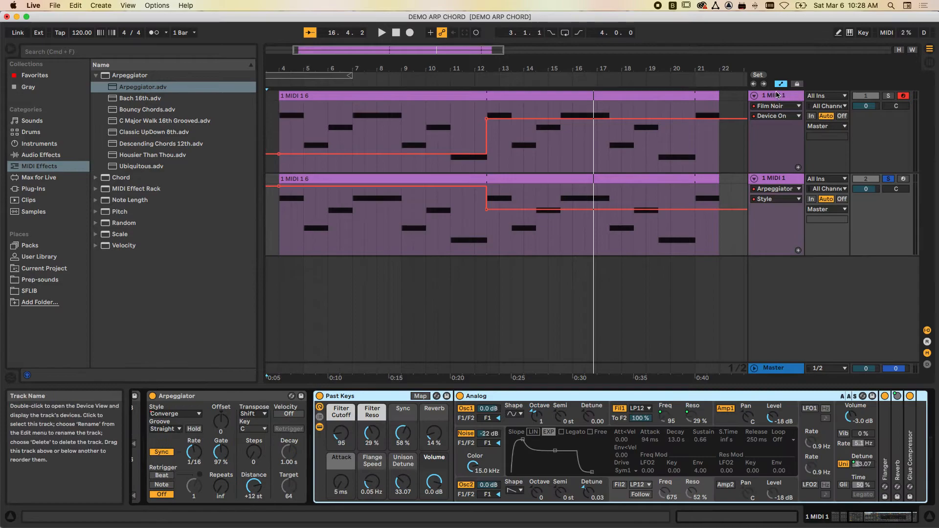
- Delete the Past Keys instrument from the original MIDI track
click(779, 95)
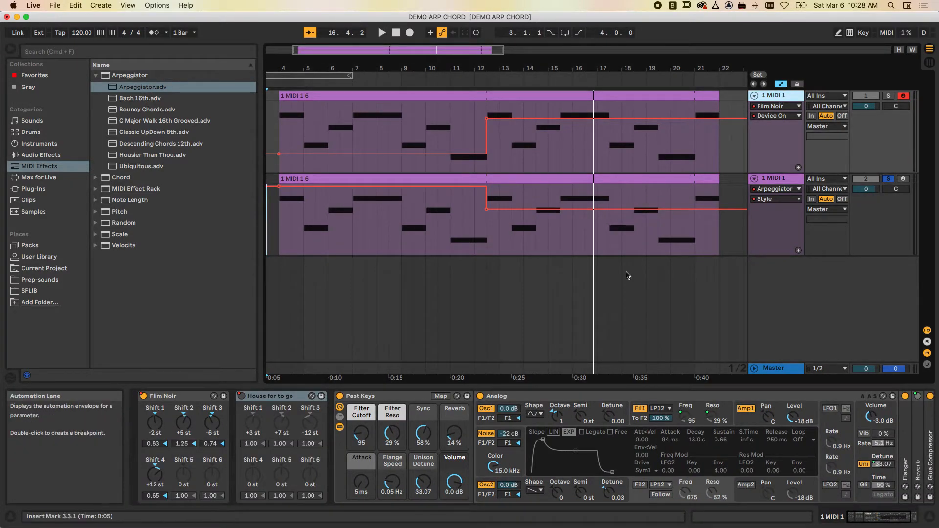
click(404, 396)
key(Delete)
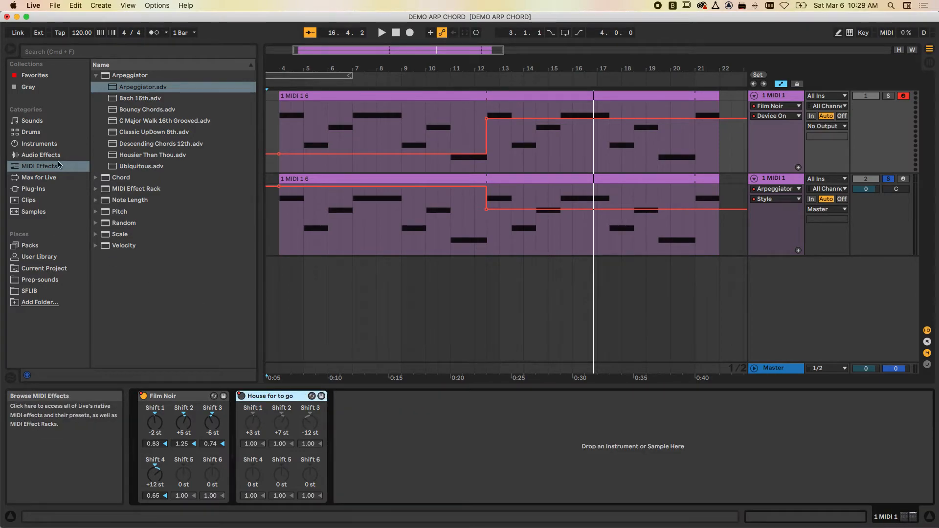
- Preview Analog's Pad presets and load Elegic Pad after the chord devices on the original track
click(43, 144)
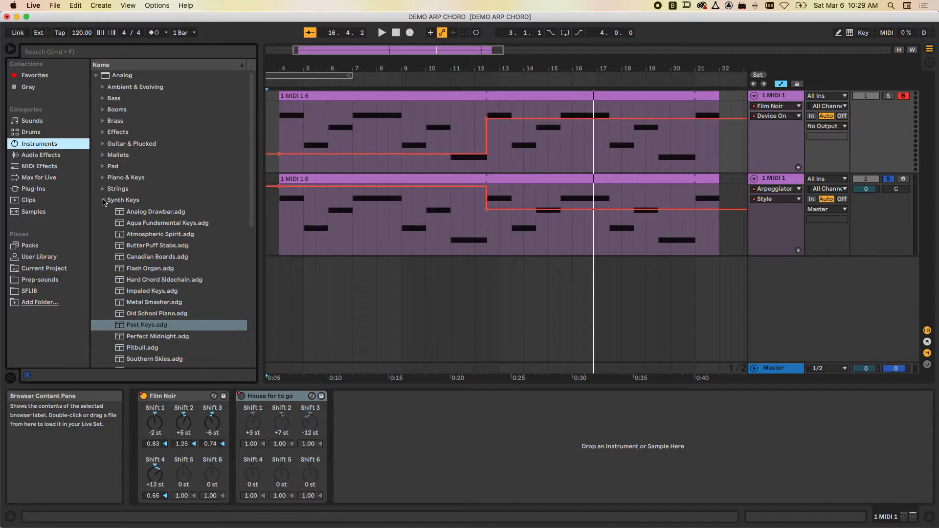
click(103, 200)
click(103, 166)
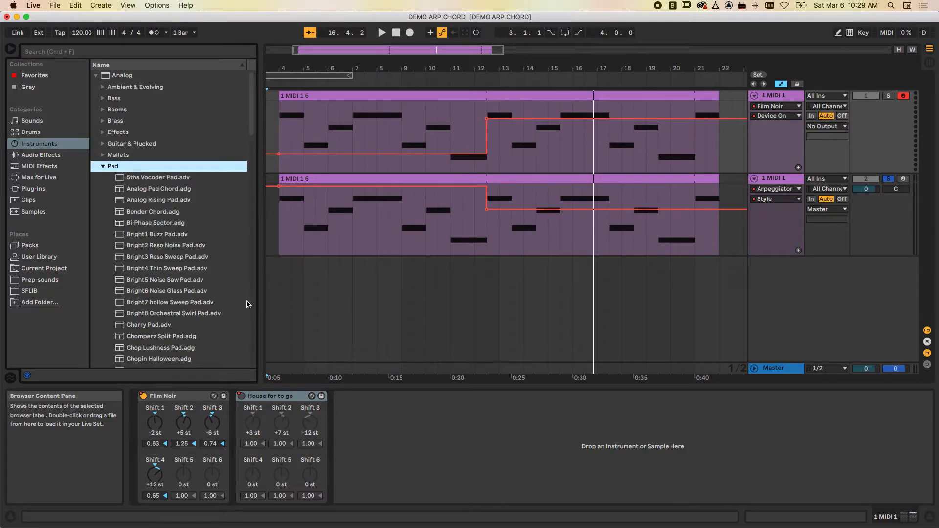
scroll(188, 318, down, 8)
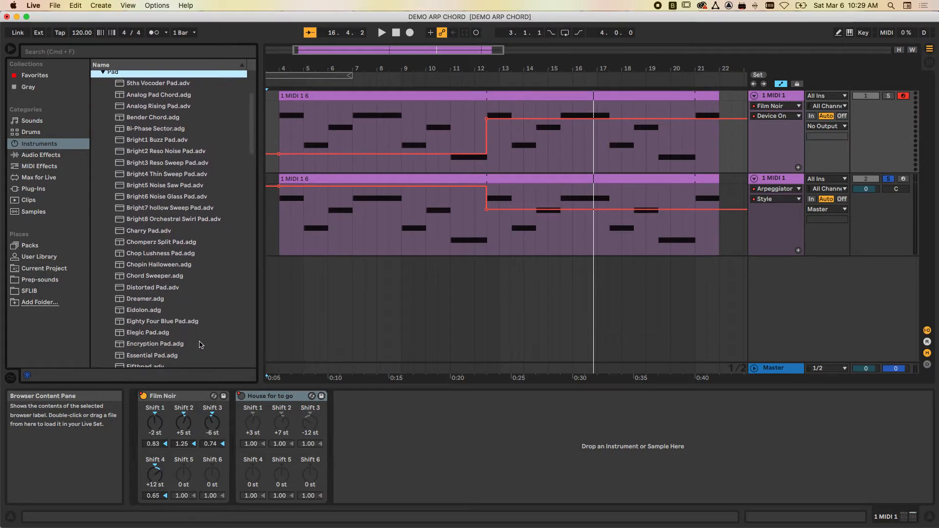
click(147, 279)
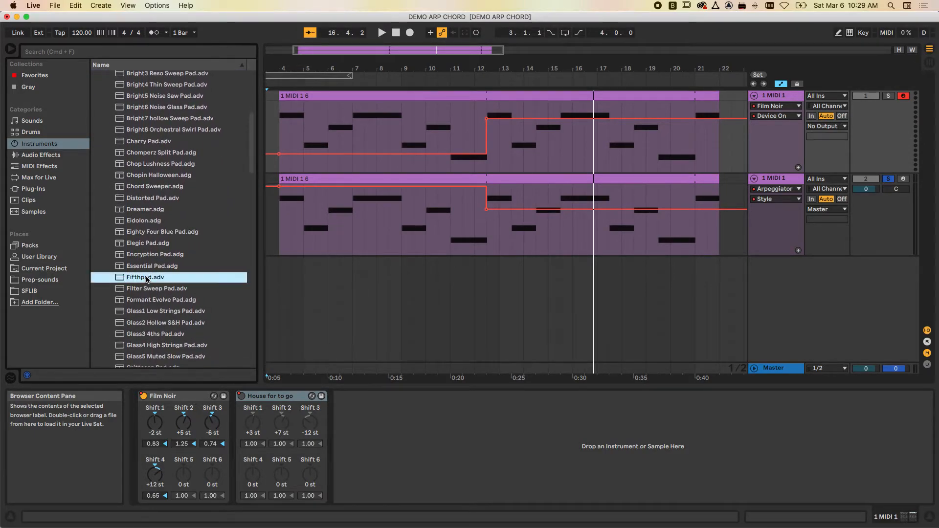
click(152, 245)
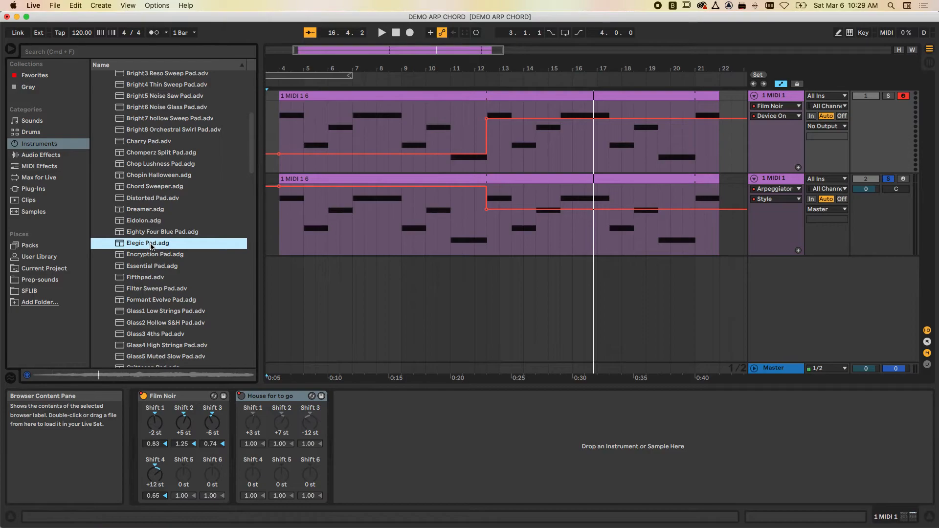
drag(297, 335, 339, 411)
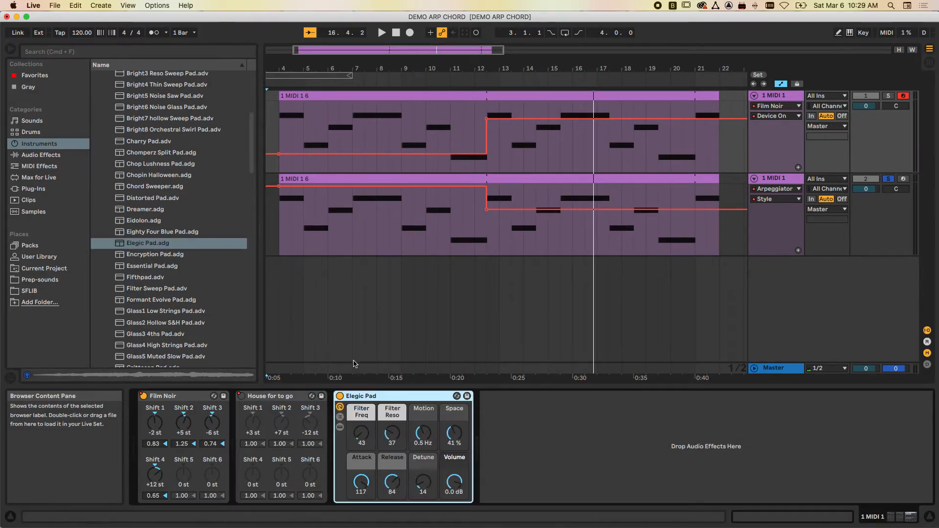
- Play the Elegic Pad track on its own and both tracks together with solo off, starting around bar 3
click(277, 82)
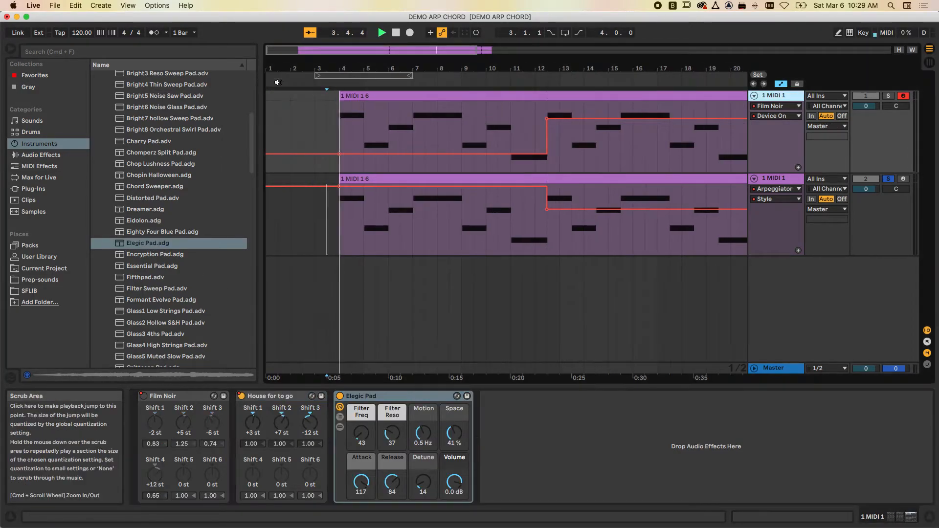
click(890, 96)
click(337, 81)
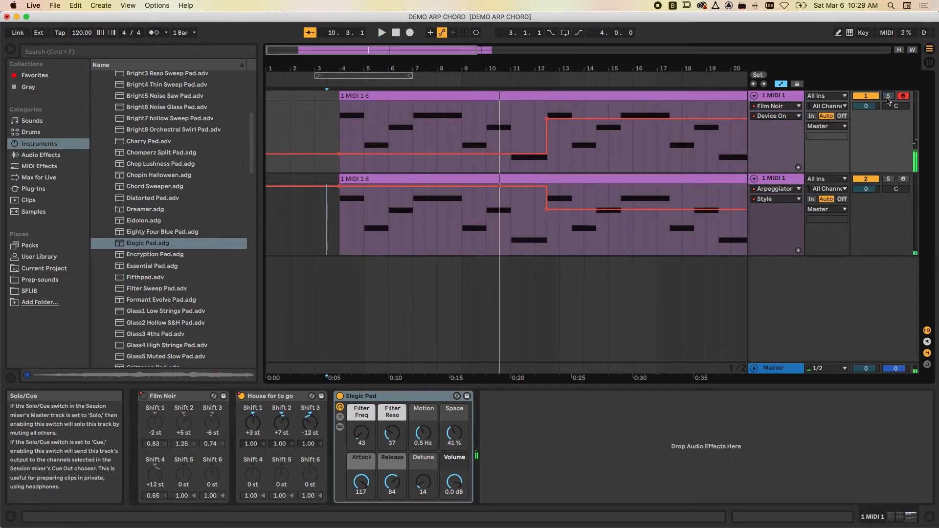
click(327, 82)
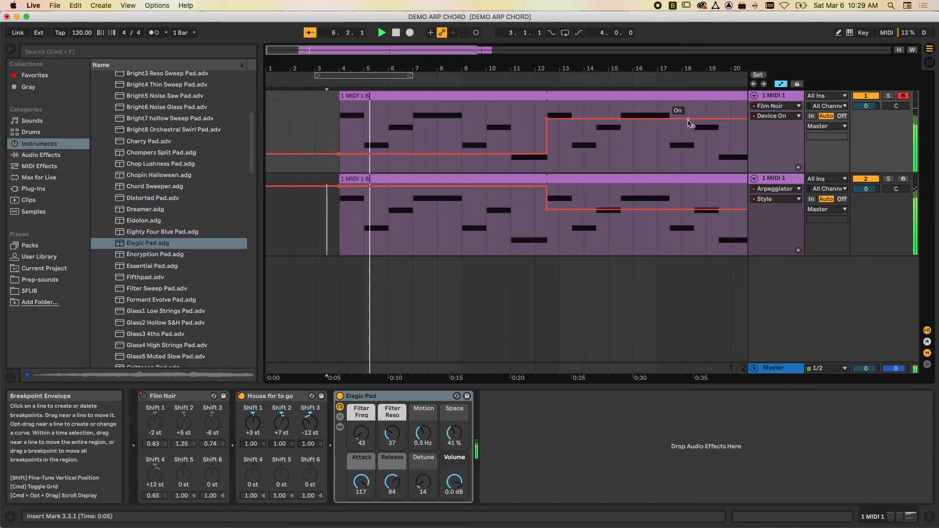
- Show the Mixer's Track Volume automation on the original Elegic Pad track and lower the level to -6.0 dB
click(782, 86)
click(782, 86)
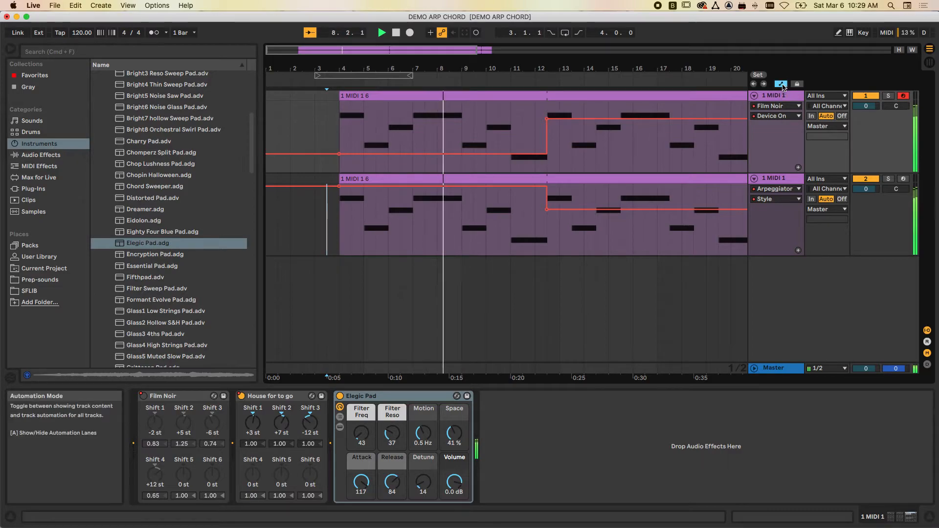
click(777, 106)
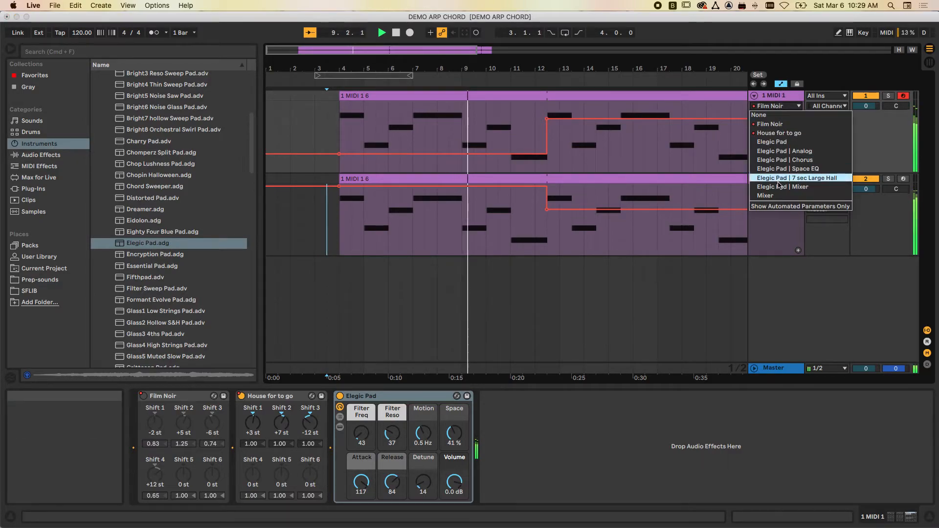
click(765, 195)
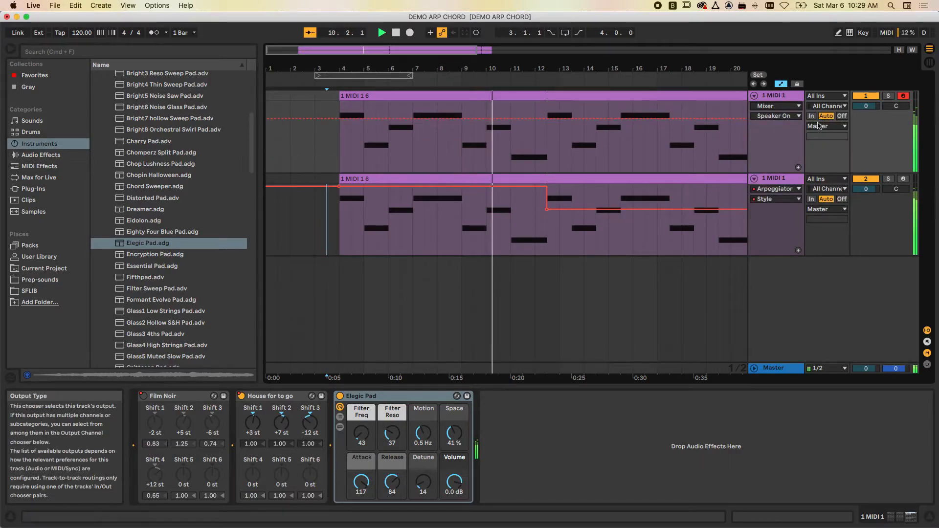
click(775, 116)
click(791, 142)
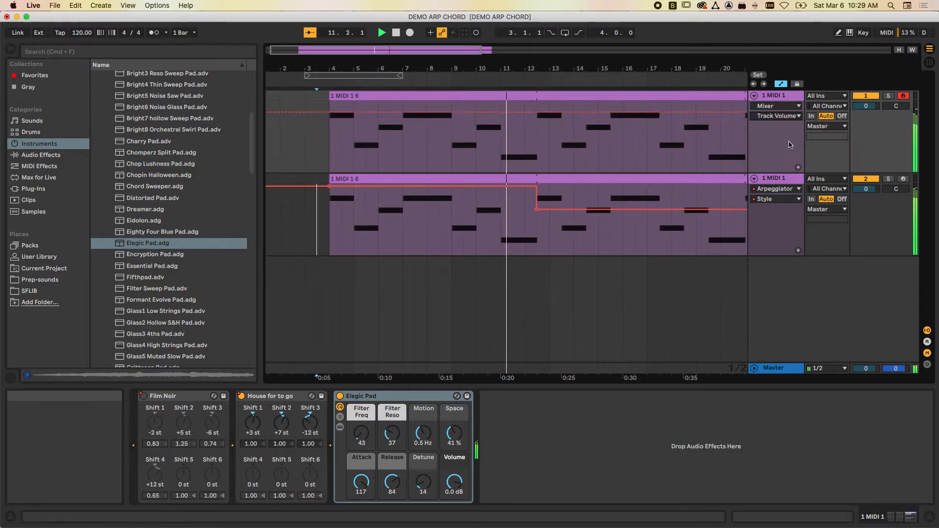
click(308, 113)
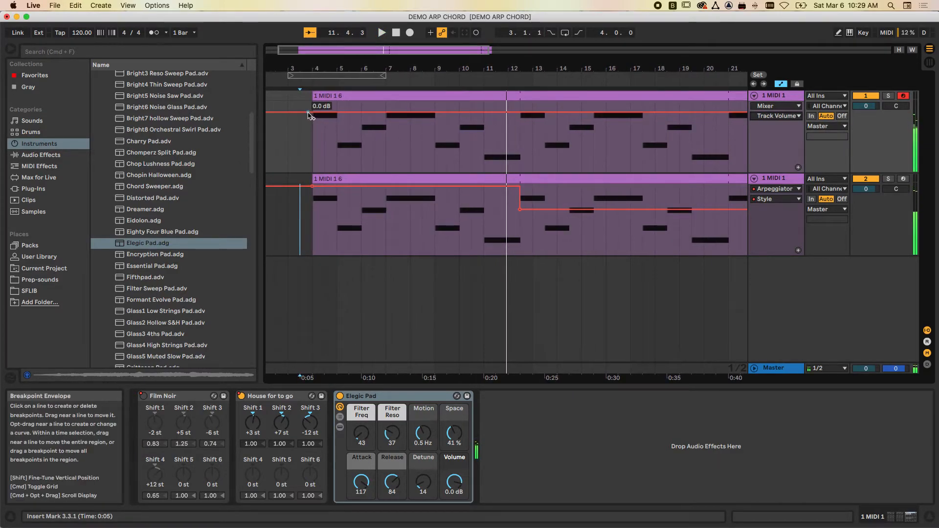
drag(308, 113, 308, 122)
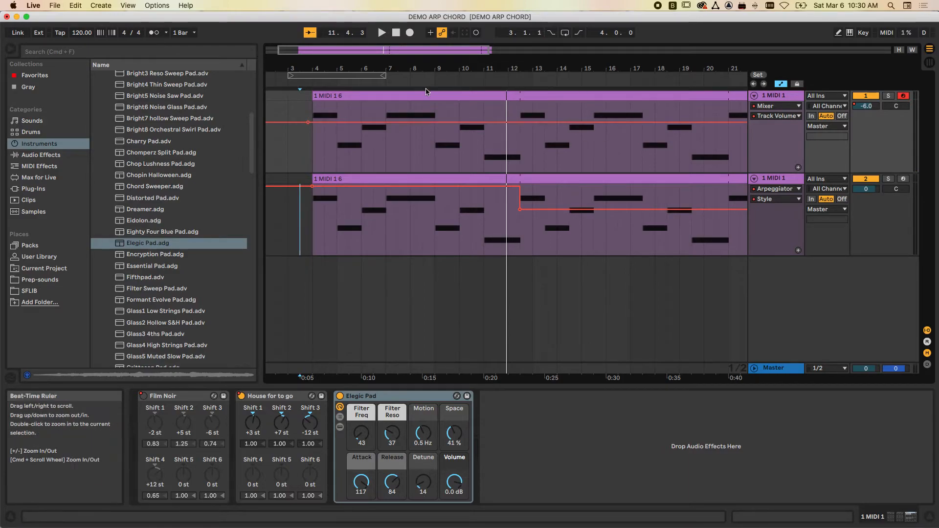
- Play both tracks with the lowered pad from around bar 3 and inspect the Film Noir and House for to go devices
click(304, 82)
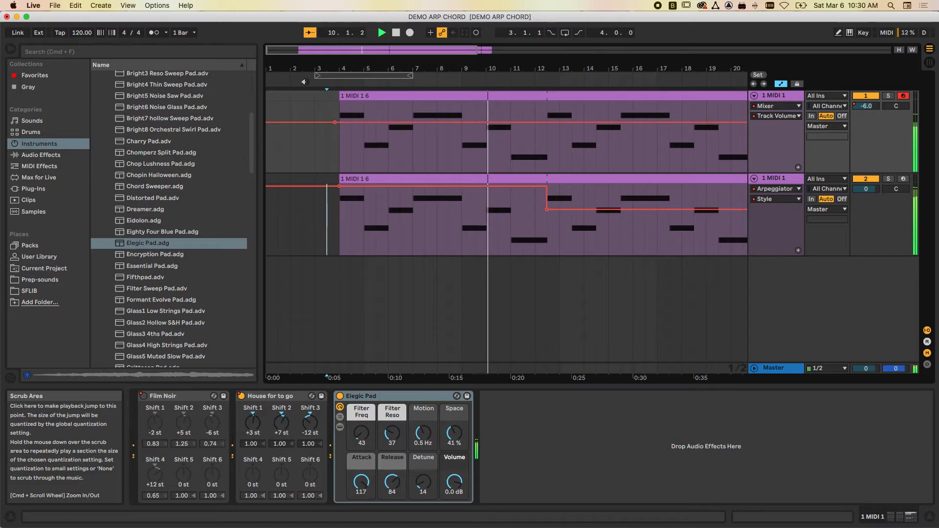
scroll(389, 167, right, 5)
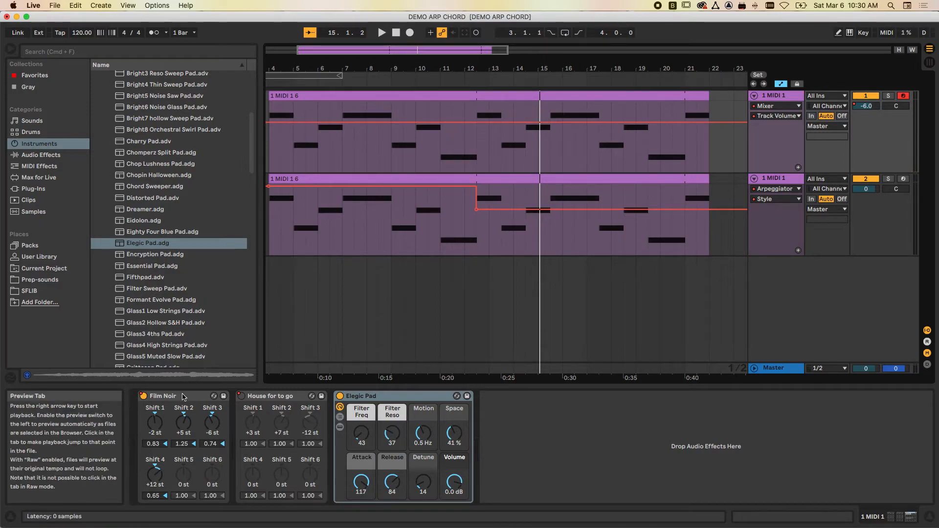
click(284, 397)
click(203, 398)
click(289, 398)
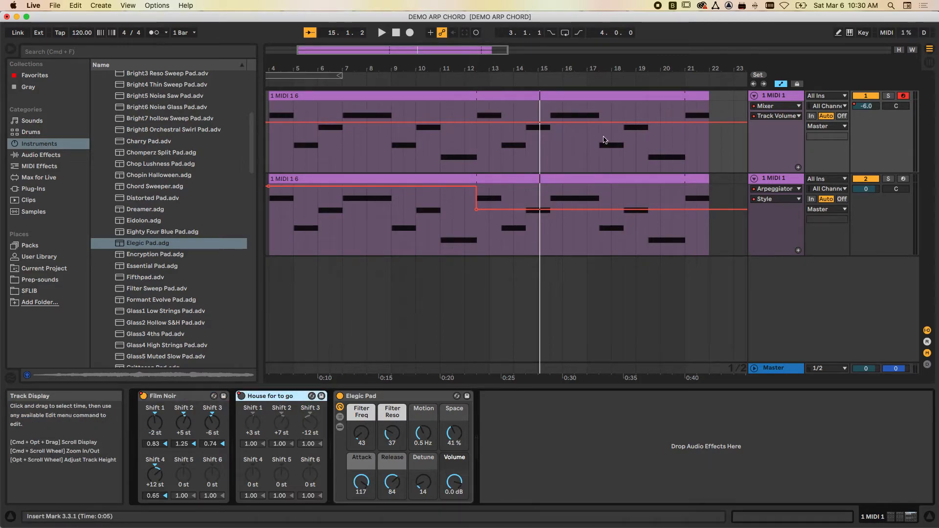
- Compare the duplicate track's Arpeggiator and Past Keys chain with the original track's devices and review both automation lanes
click(774, 179)
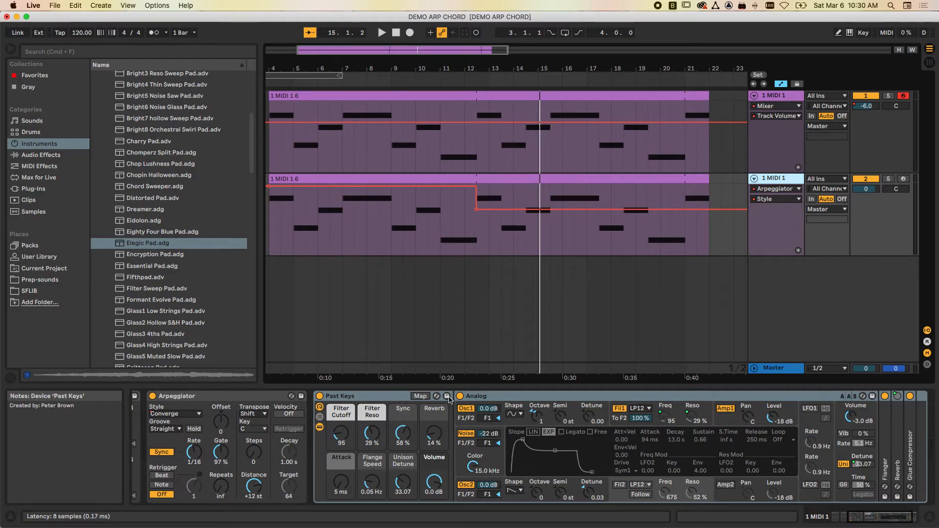
scroll(244, 403, left, 5)
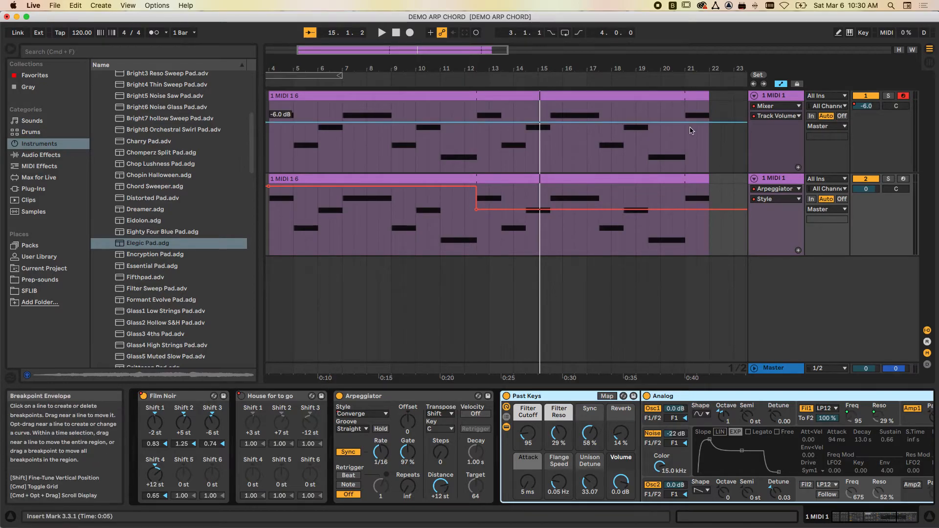
scroll(697, 257, right, 5)
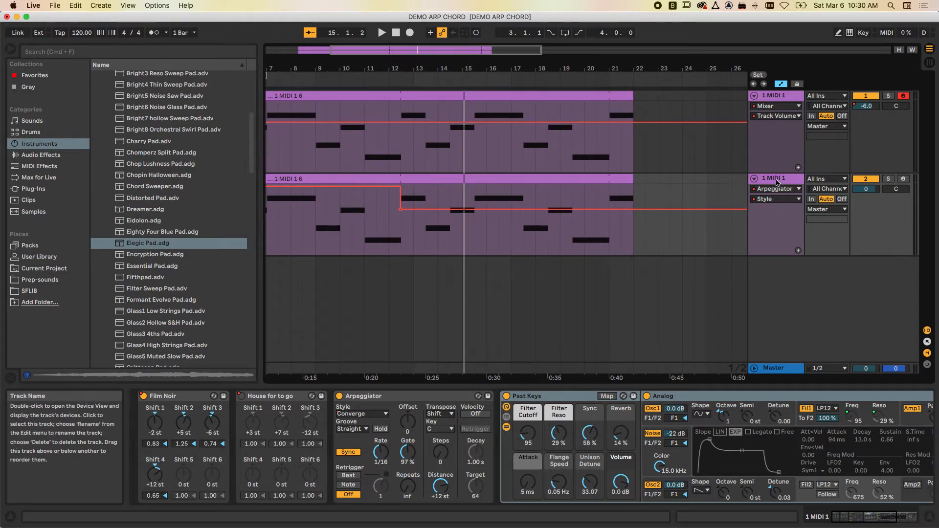
click(675, 396)
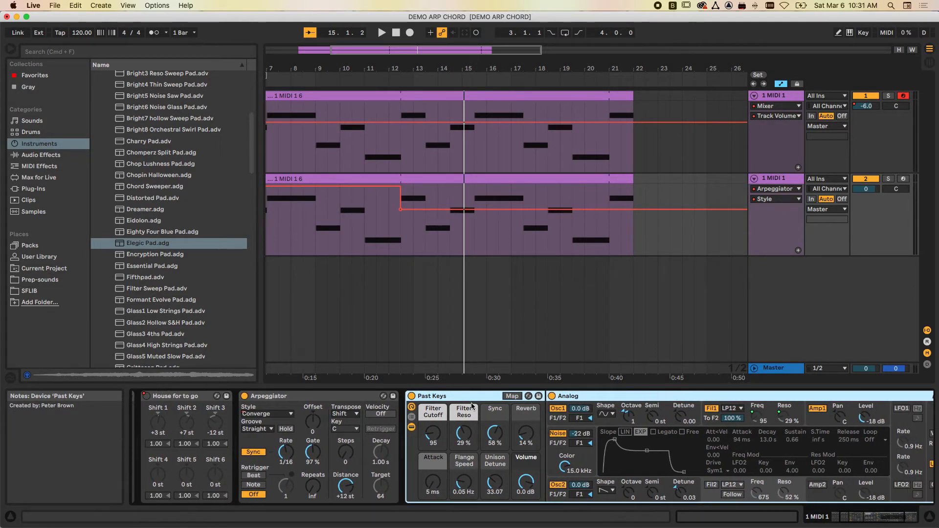
click(775, 95)
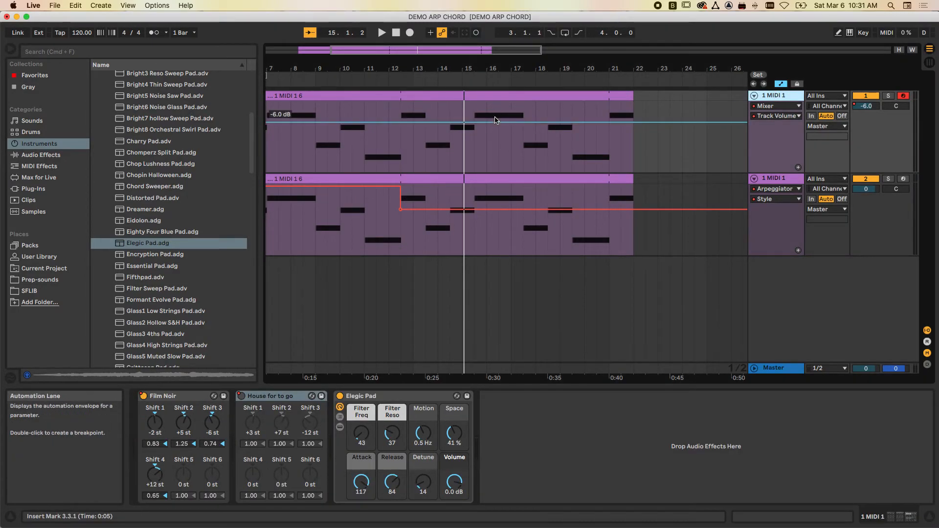
scroll(394, 104, left, 3)
scroll(394, 104, left, 3)
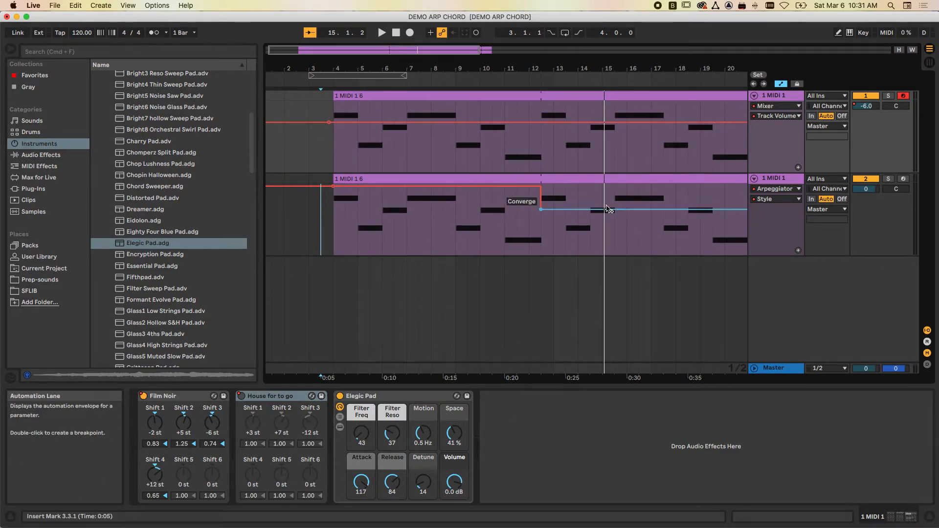
scroll(644, 299, right, 5)
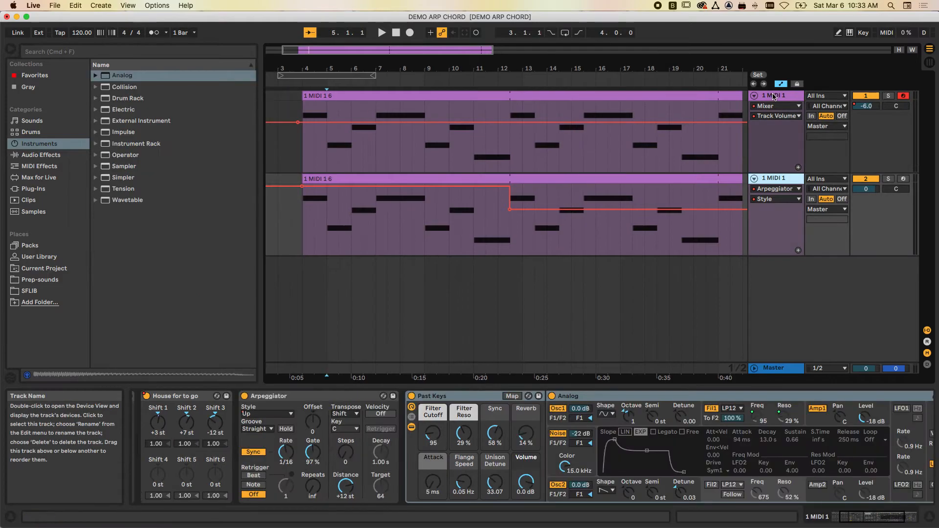
- Duplicate the Elegic Pad track and delete the Film Noir and House for to go chord devices from the copy
click(774, 96)
key(super+d)
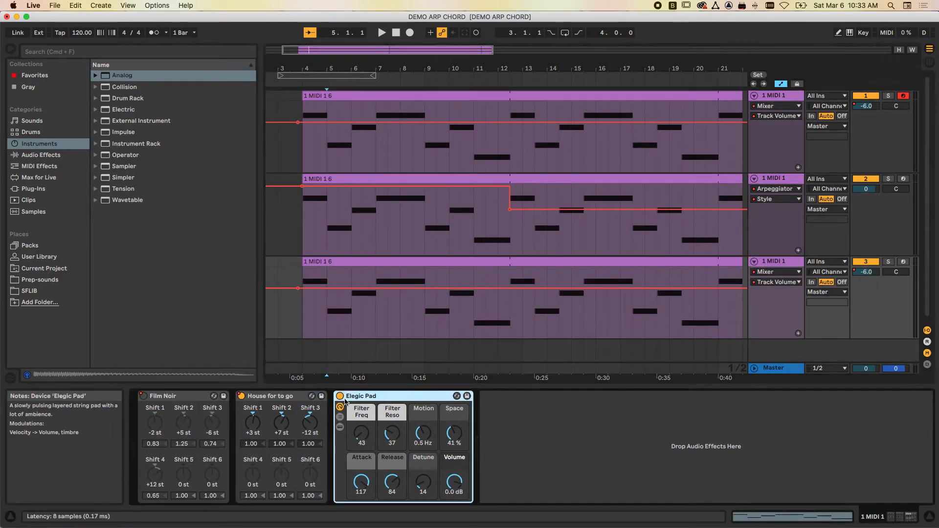
click(172, 397)
key(Delete)
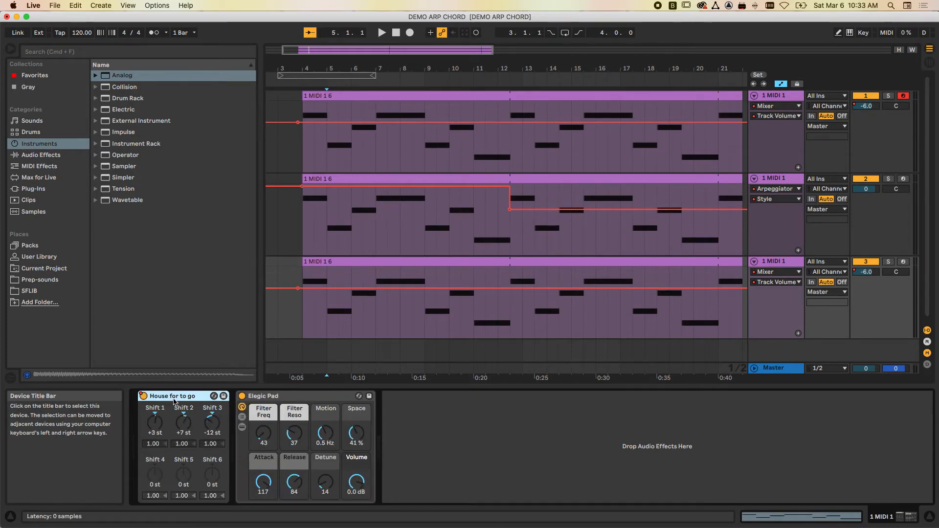
key(Delete)
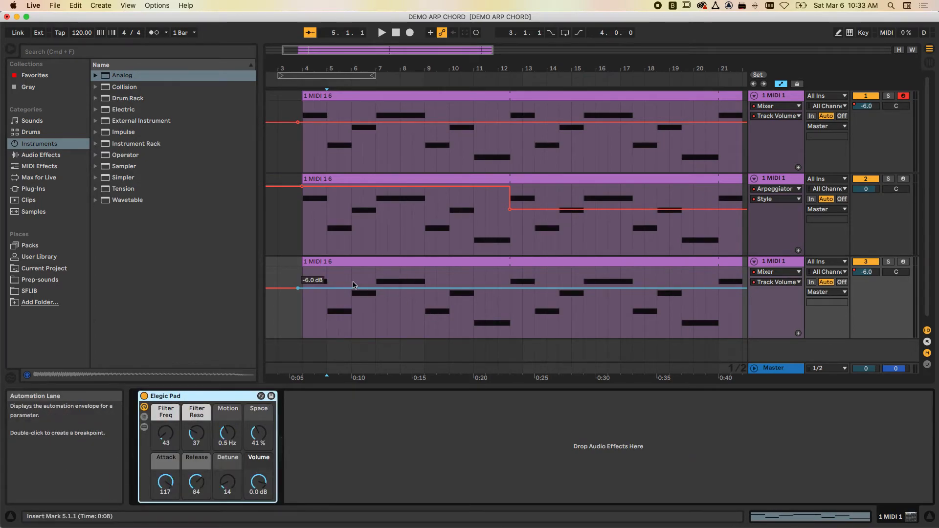
- Raise the third track's volume automation to -2.0 dB
scroll(335, 312, left, 1)
click(335, 312)
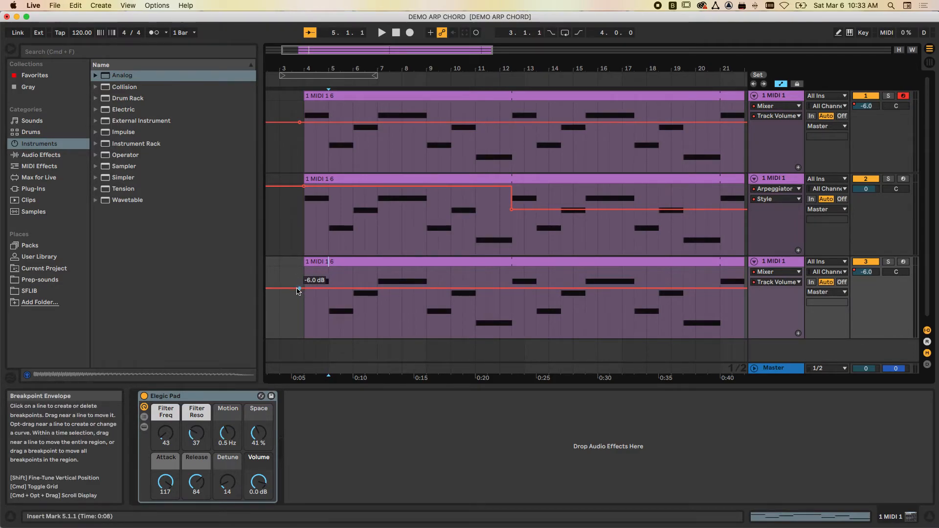
drag(300, 291, 300, 281)
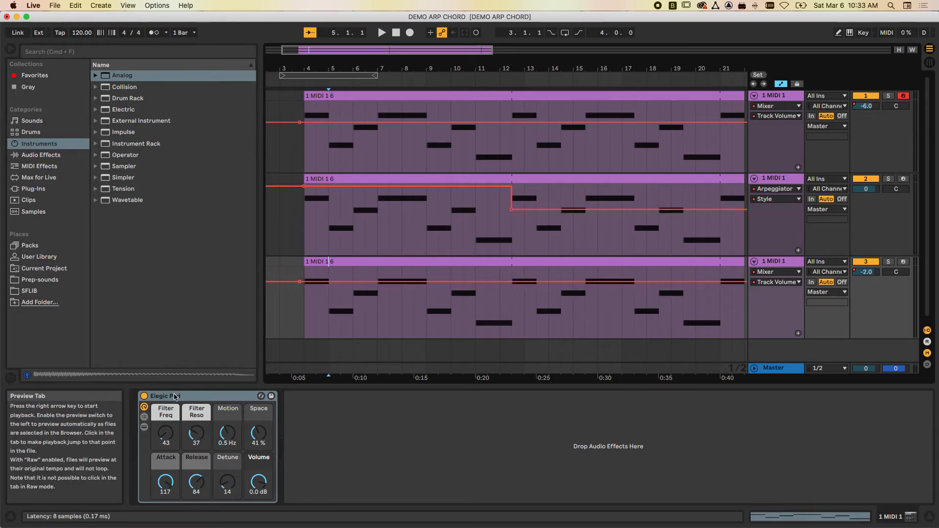
- Search the instruments for "bass" and load Madre Bass on the third track in place of Elegic Pad
click(37, 54)
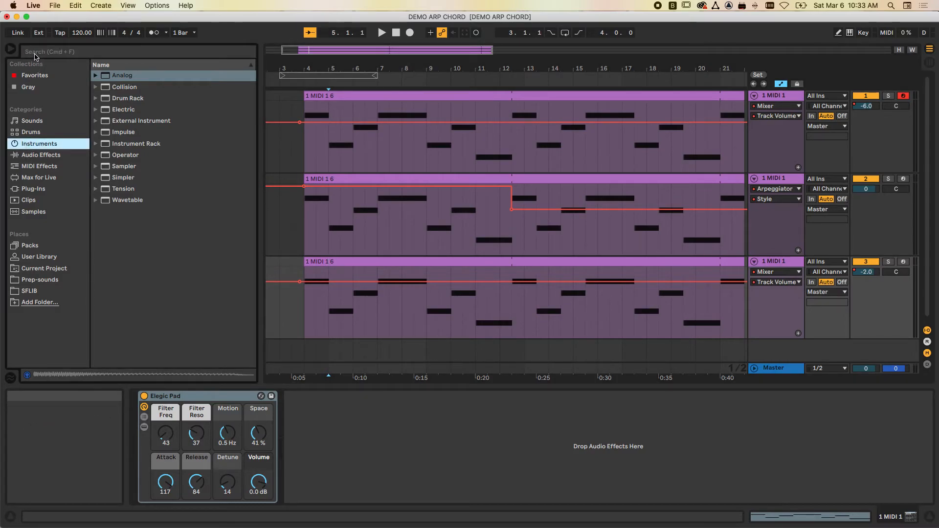
text(bass)
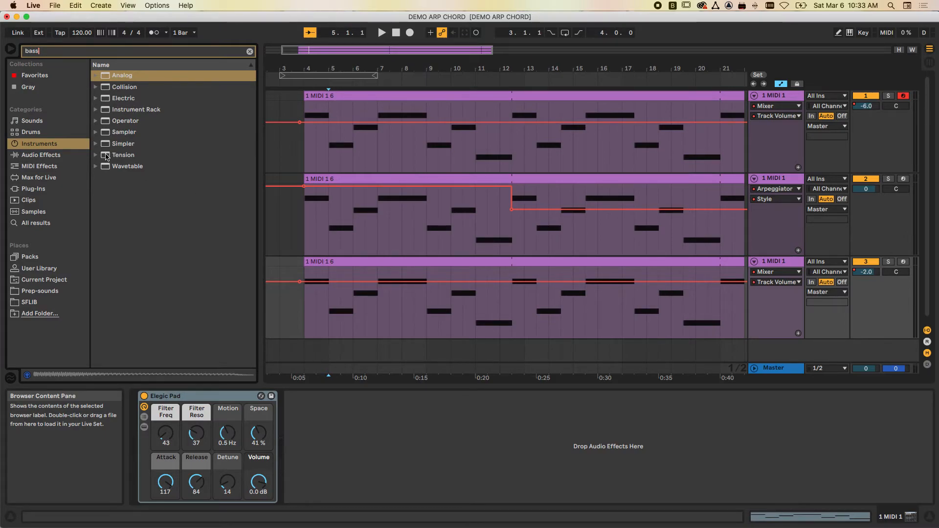
click(96, 143)
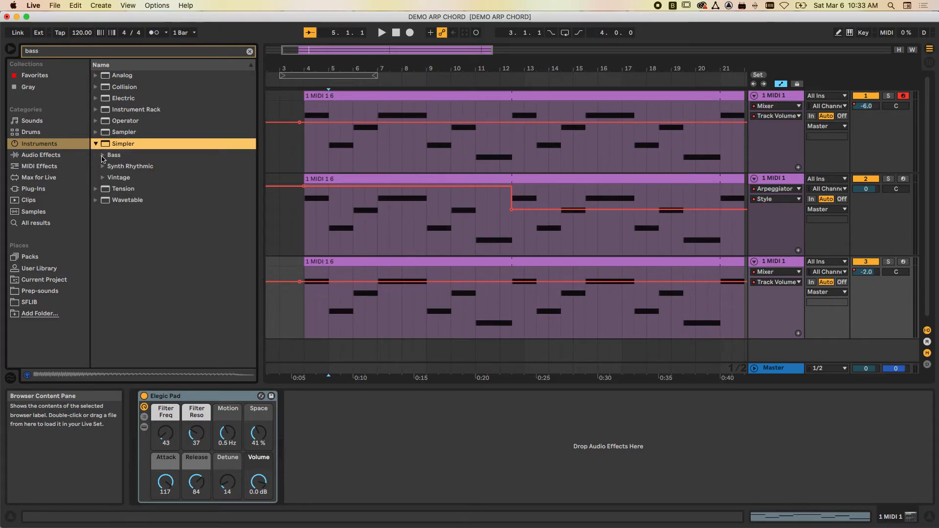
click(103, 156)
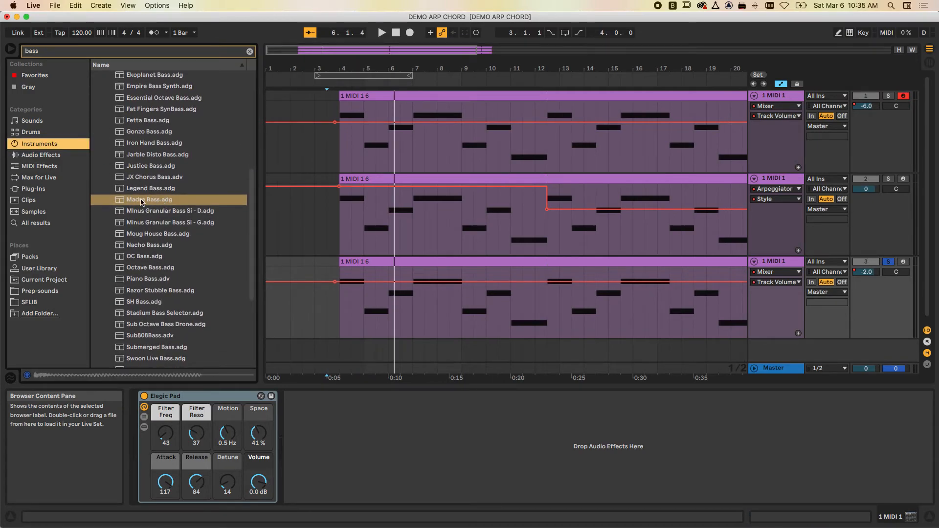
click(120, 201)
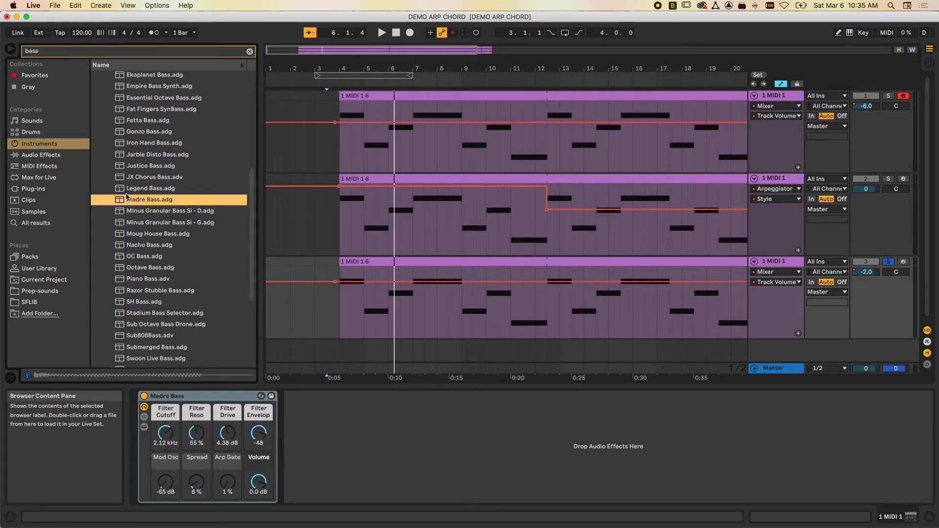
- Play the soloed Madre Bass track from around bar 3 and examine the notes in its MIDI clip
click(327, 307)
click(889, 263)
key(space)
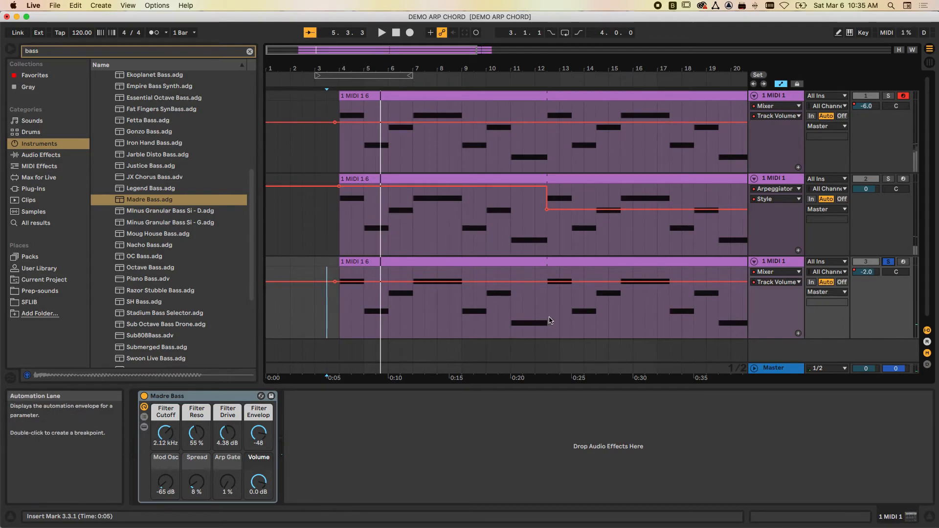
double_click(438, 262)
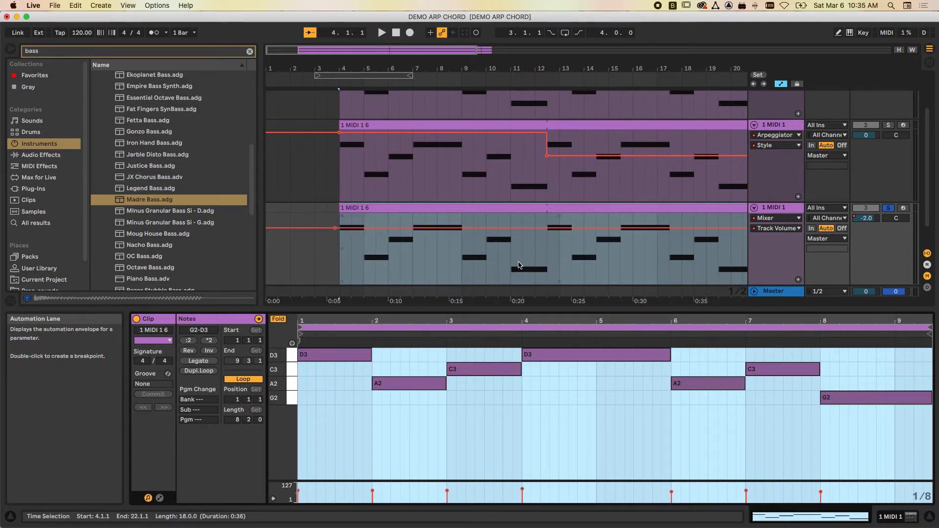
- Clear the browser search and add the Pitch effect's -12 preset before Madre Bass on the third track
double_click(791, 207)
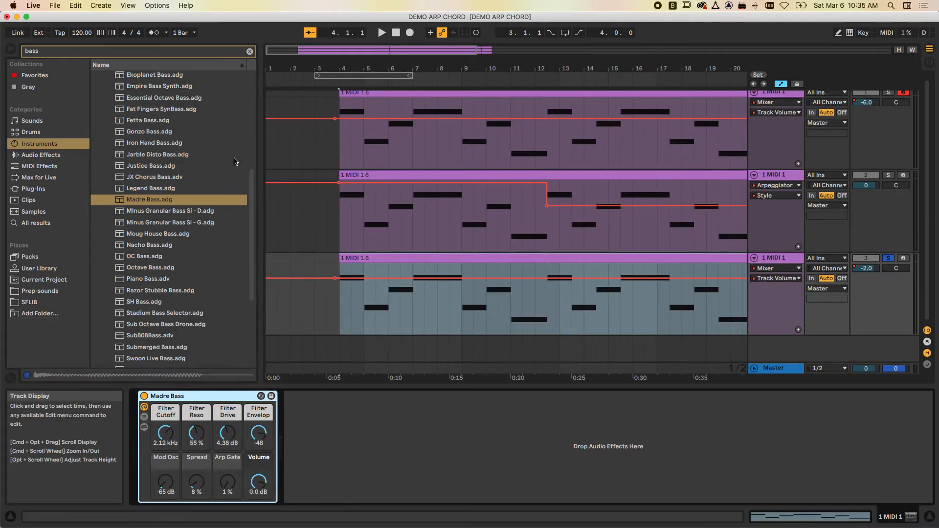
click(42, 166)
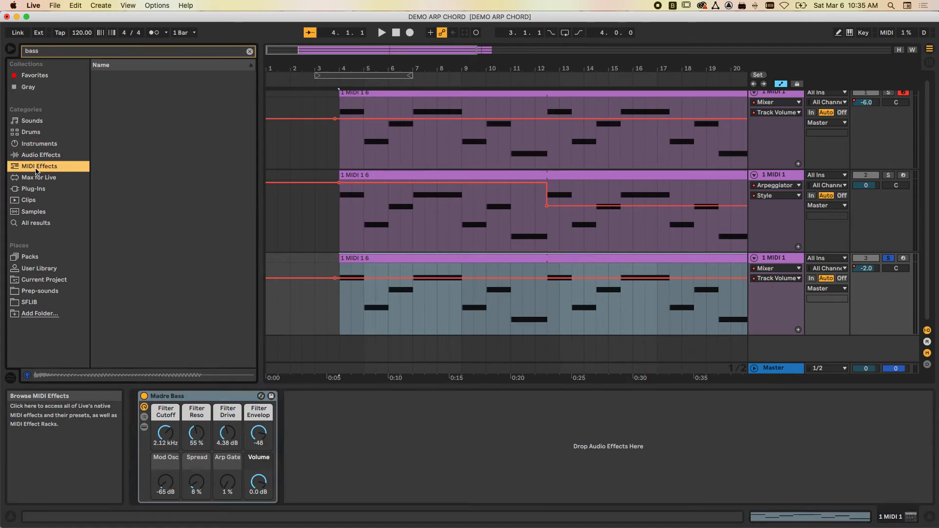
click(250, 52)
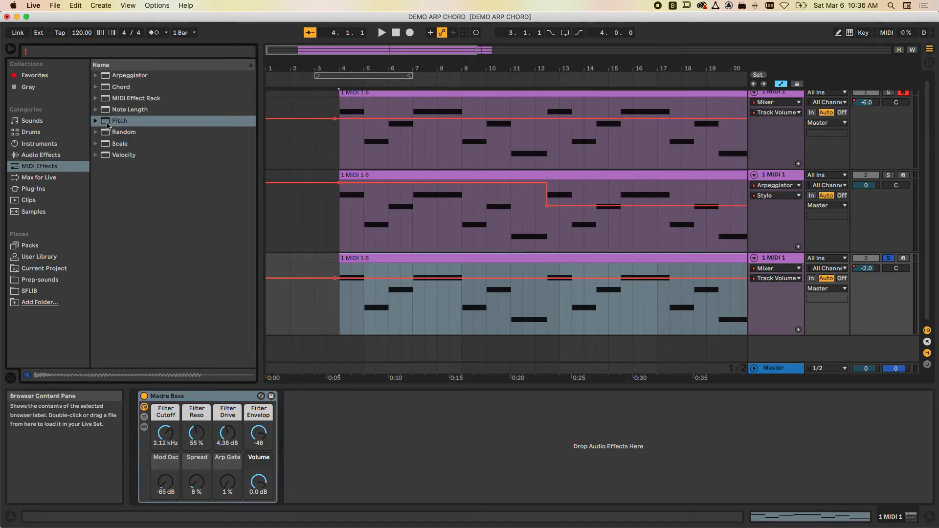
click(96, 122)
double_click(113, 156)
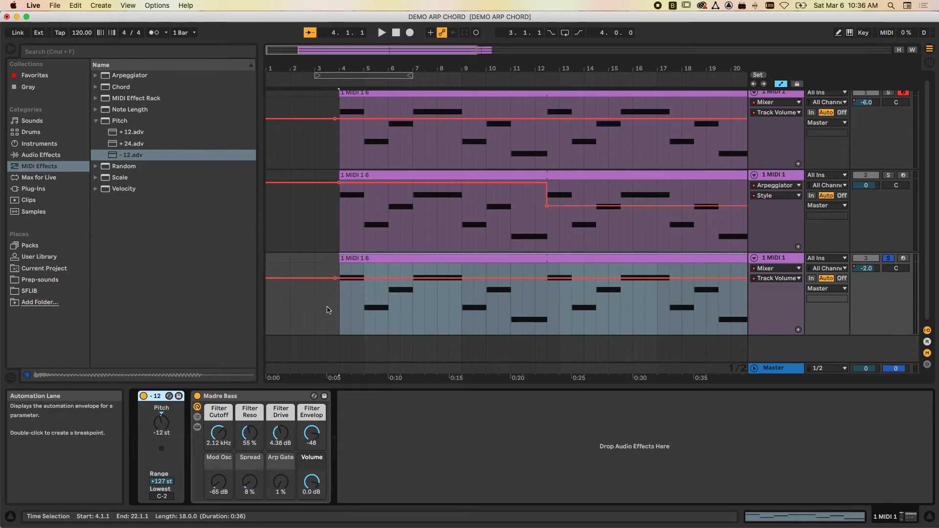
- Play the soloed bass from around bar 3 and set the Pitch effect to -24 st
click(327, 310)
key(space)
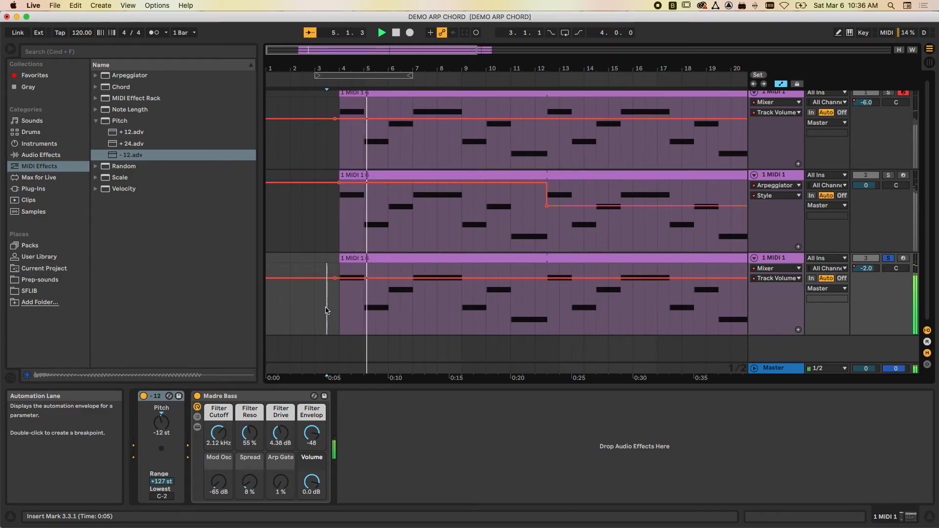
key(space)
drag(161, 422, 161, 423)
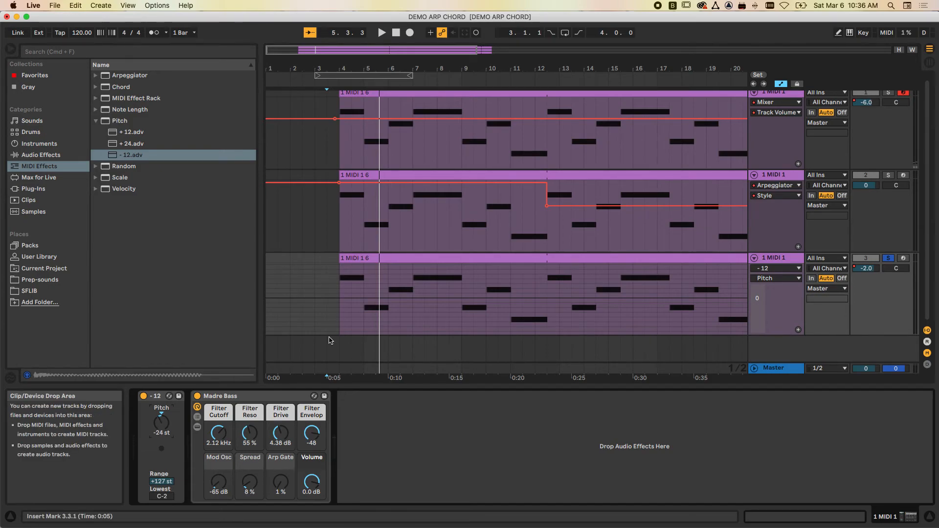
- Play the bass track with the lower pitch from around bar 3 and turn off its solo
click(329, 294)
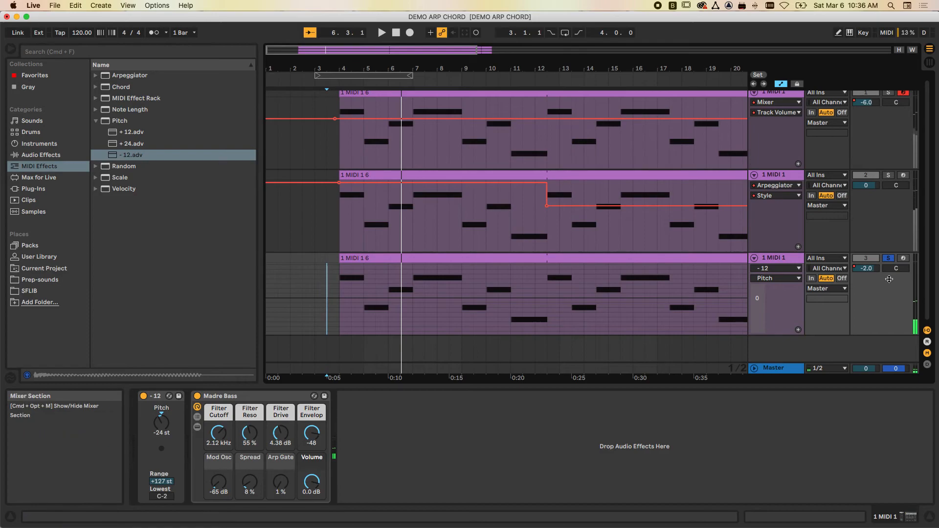
click(888, 258)
scroll(874, 222, up, 1)
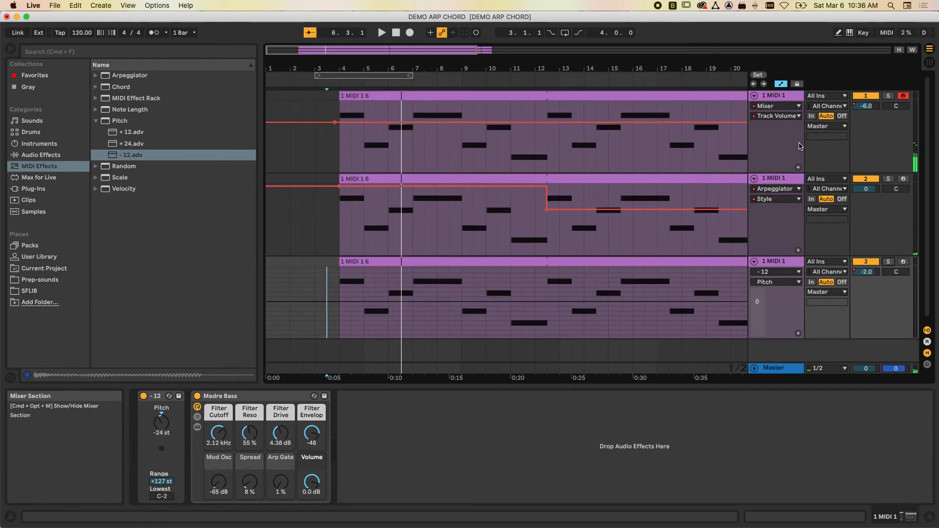
- Play all three tracks from around bar 3 and raise the bass track's volume automation to 1.0 dB
click(327, 211)
key(space)
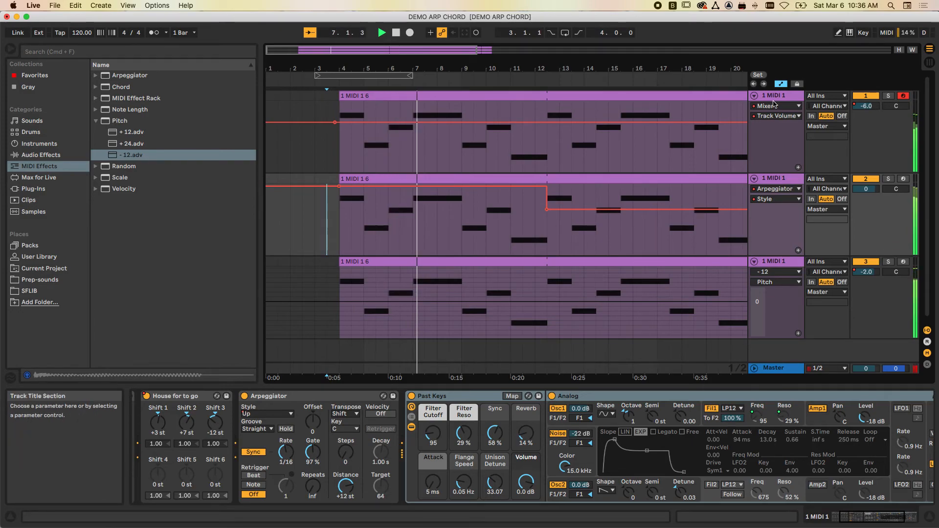
click(781, 84)
click(781, 84)
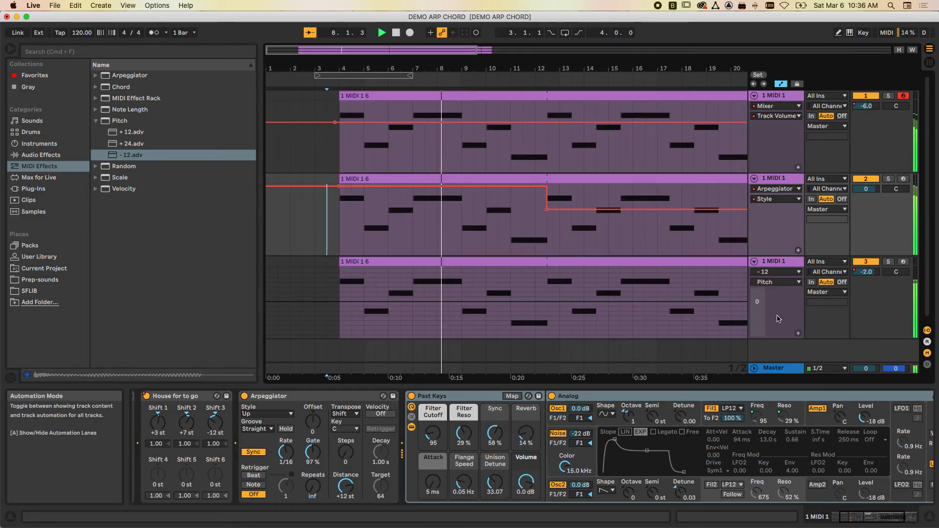
click(776, 272)
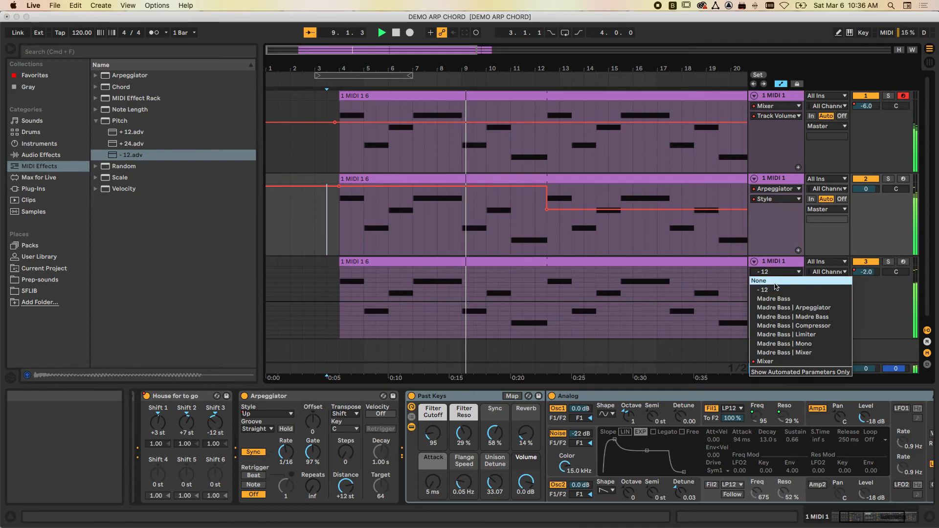
click(765, 362)
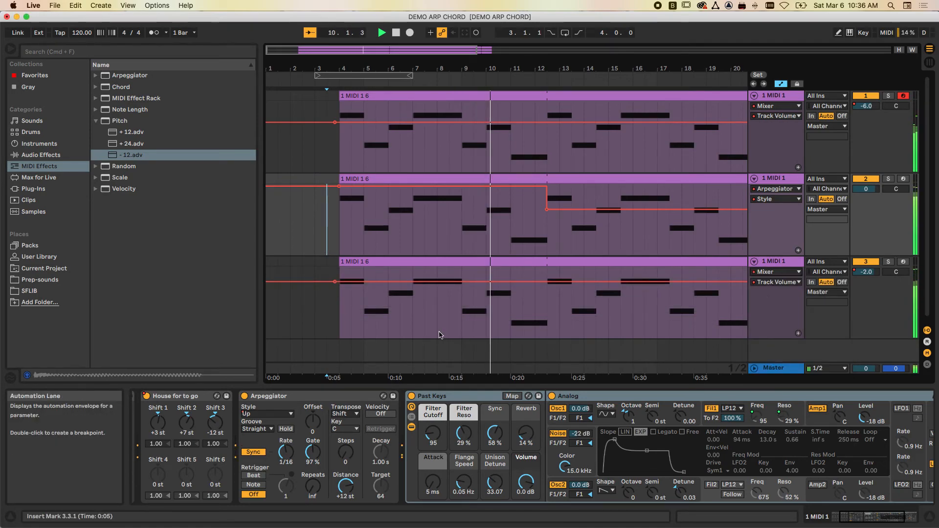
drag(335, 280, 335, 277)
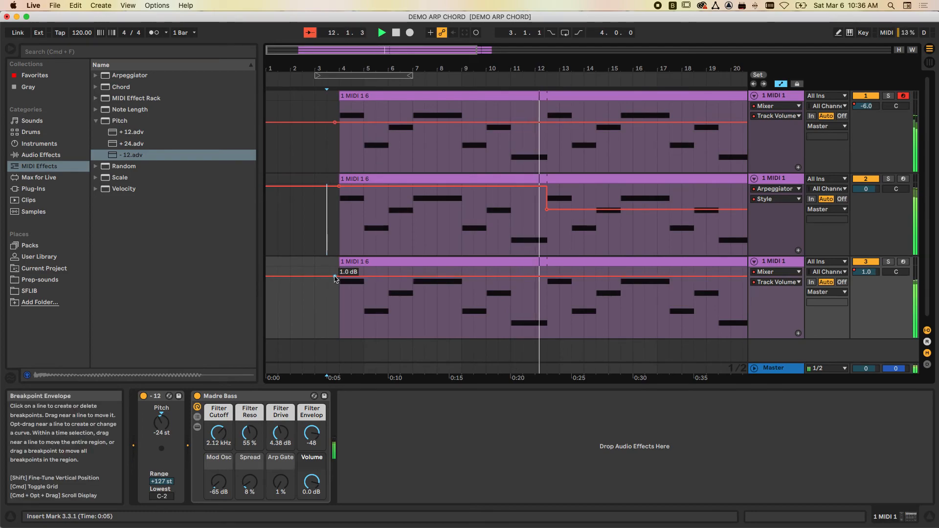
- Set the Pitch effect before Madre Bass to -12 st and replay all tracks from around bar 3
click(162, 423)
key(space)
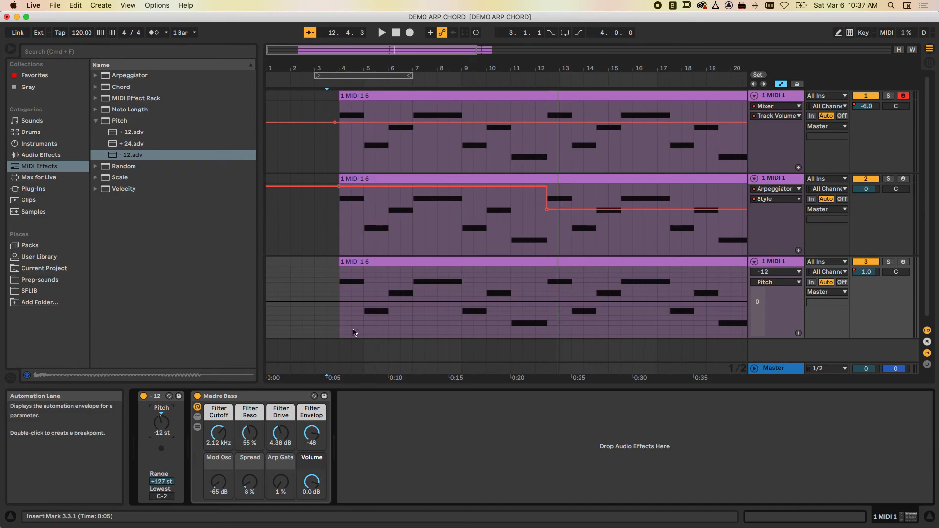
click(326, 303)
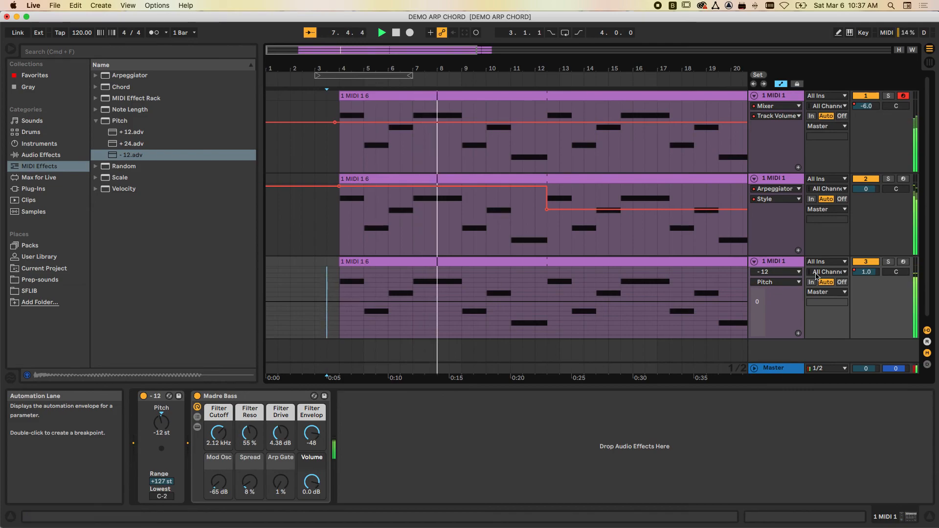
- Show the bass track's volume automation and set its level to -1.8 dB
click(777, 272)
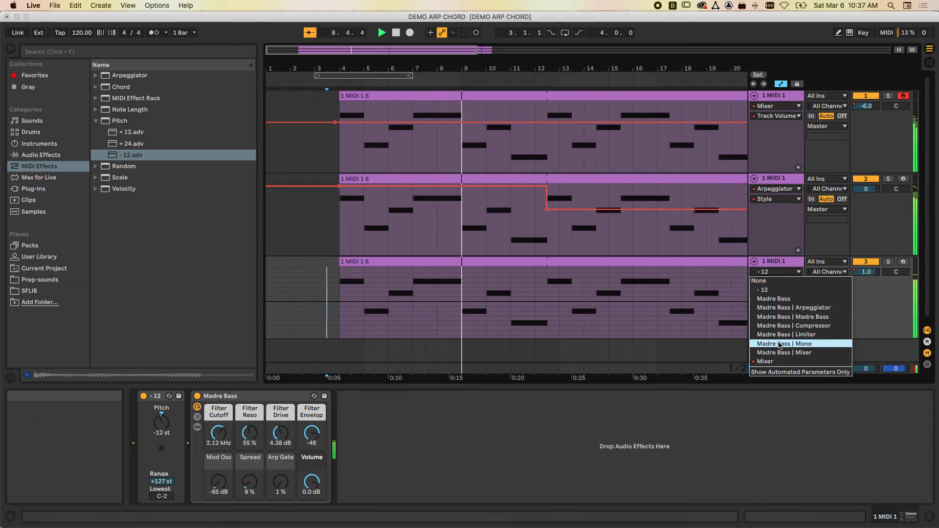
click(770, 362)
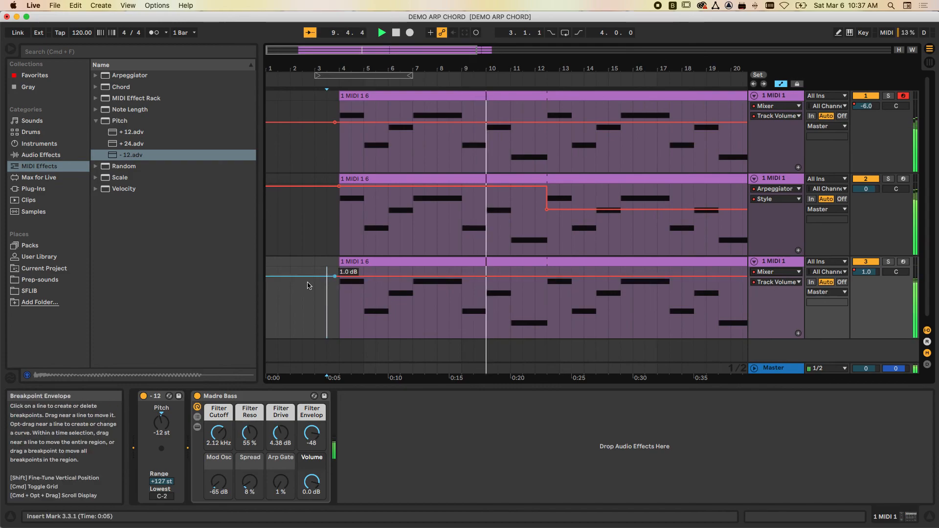
drag(334, 277, 334, 281)
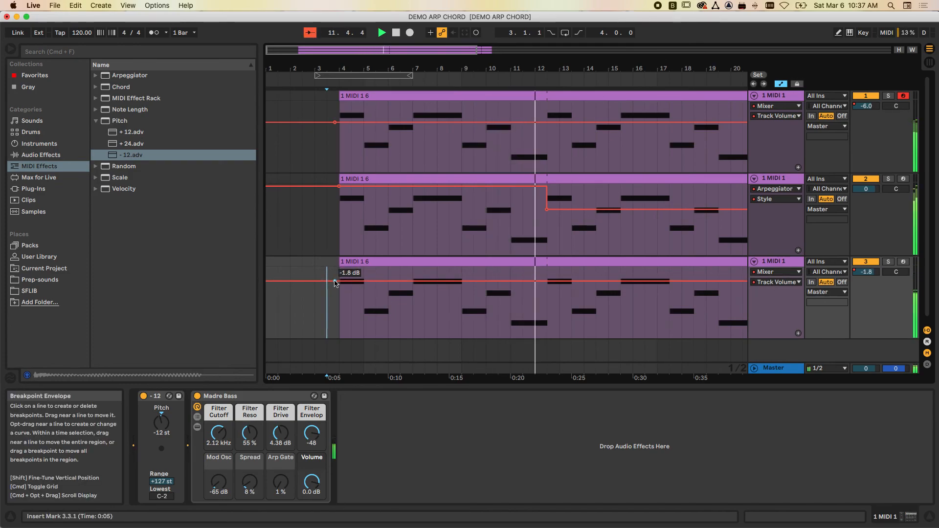
- Show the second track's Mixer Track Volume automation, try -4.0 dB and settle on -2.0 dB
click(776, 189)
click(769, 287)
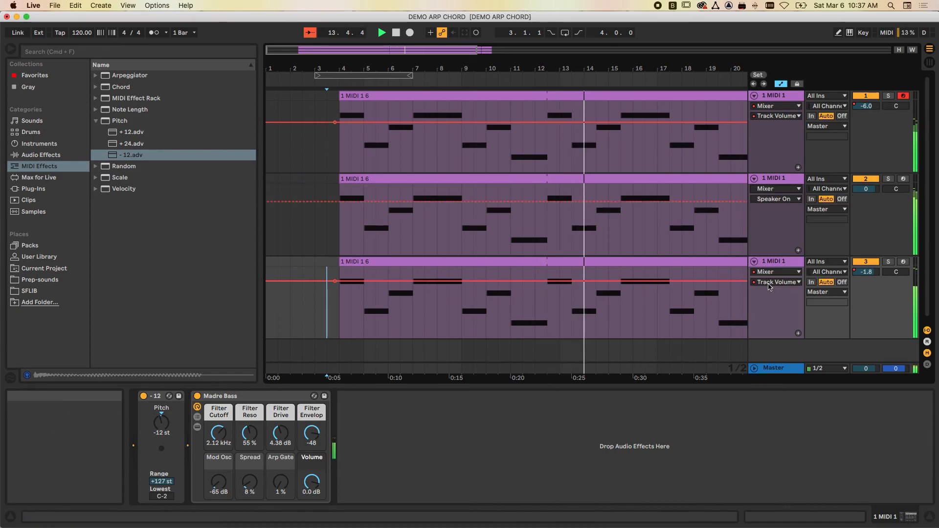
click(772, 199)
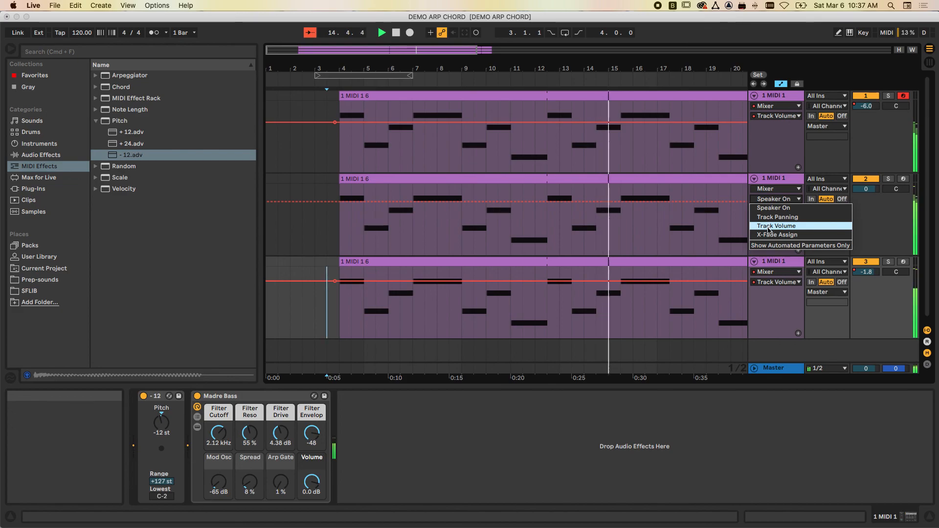
click(769, 226)
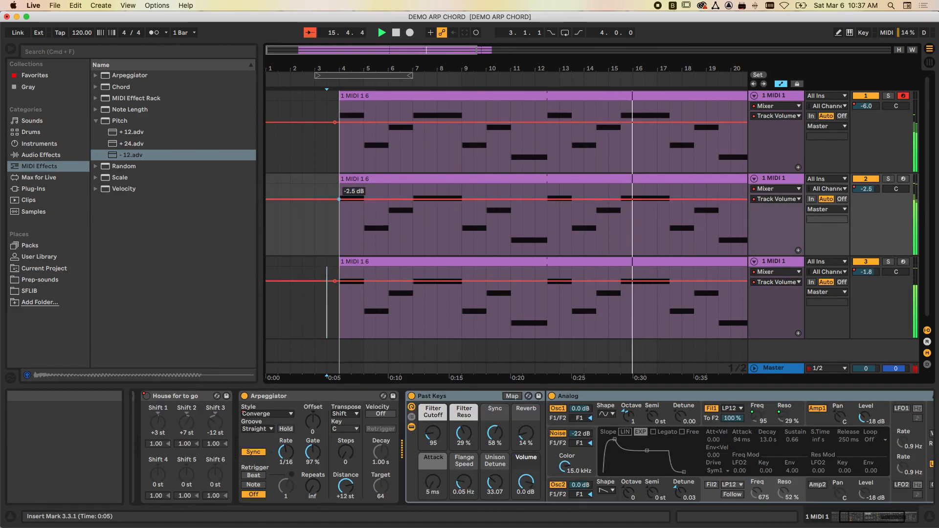
drag(337, 196, 338, 202)
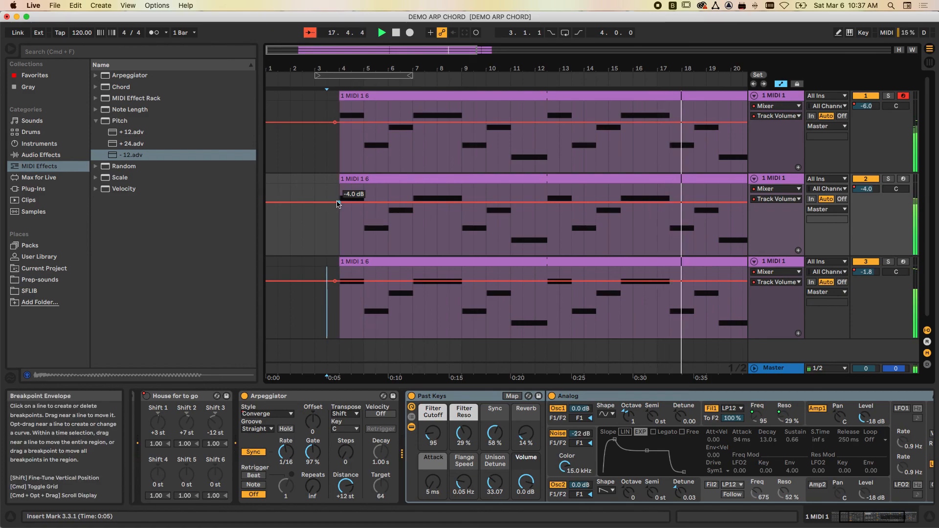
drag(337, 204, 339, 198)
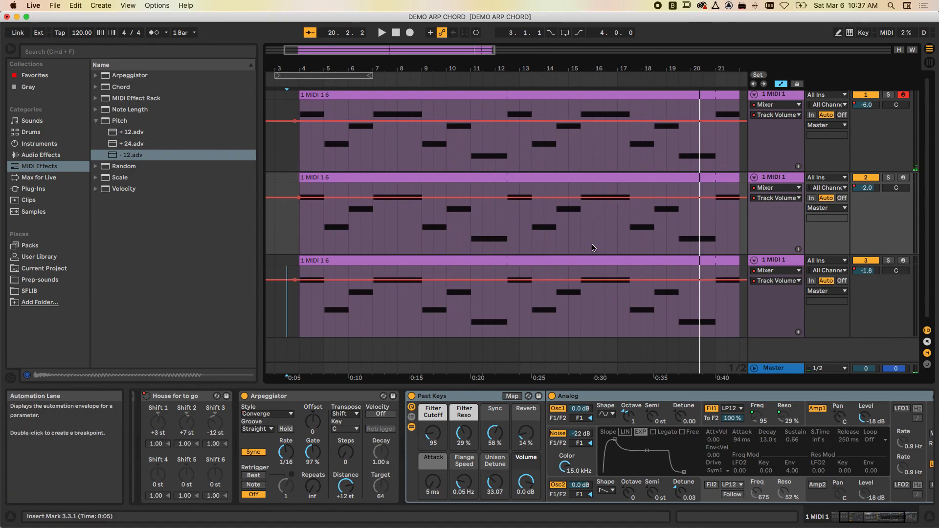
scroll(573, 258, down, 2)
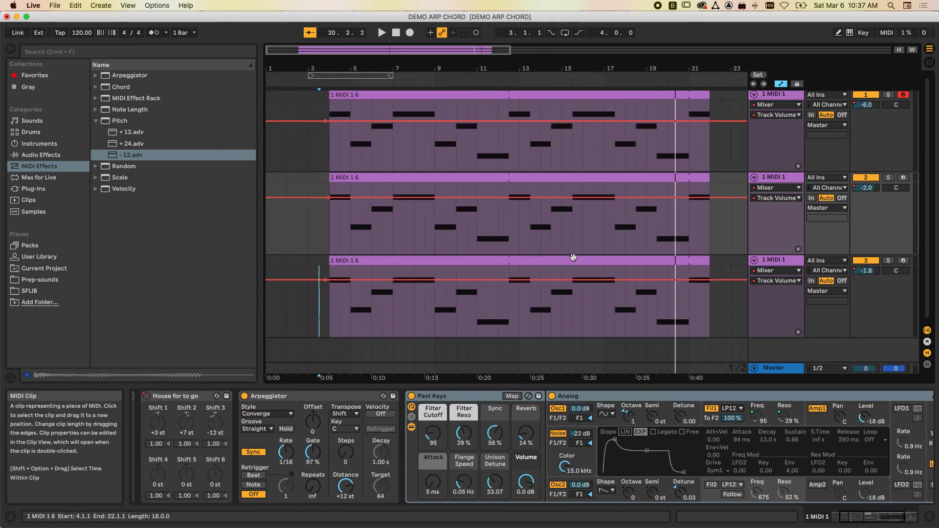